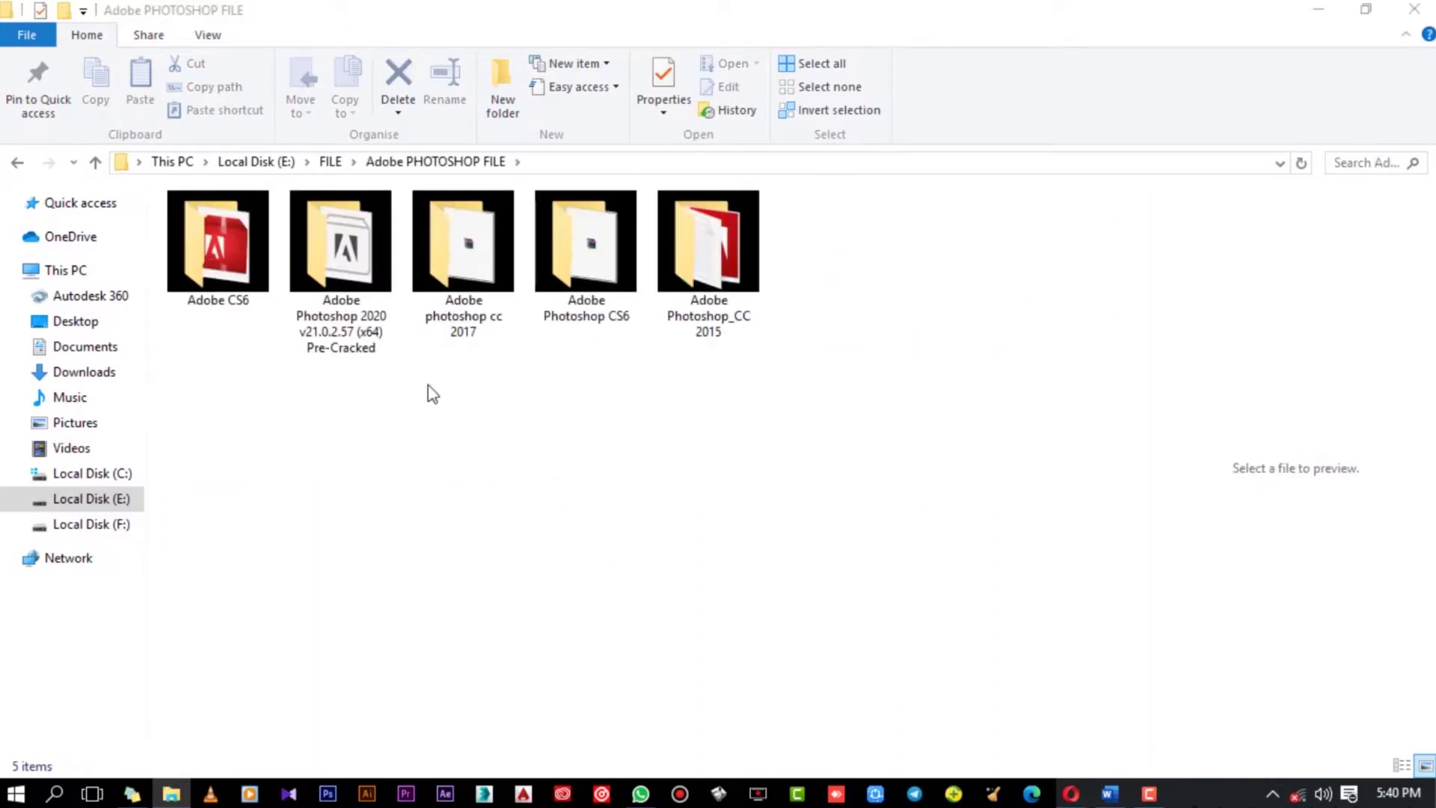
# Open the Adobe photoshop cc 2017 folder inside Adobe PHOTOSHOP FILE.
pyautogui.click(466, 256)
pyautogui.doubleClick(468, 260)
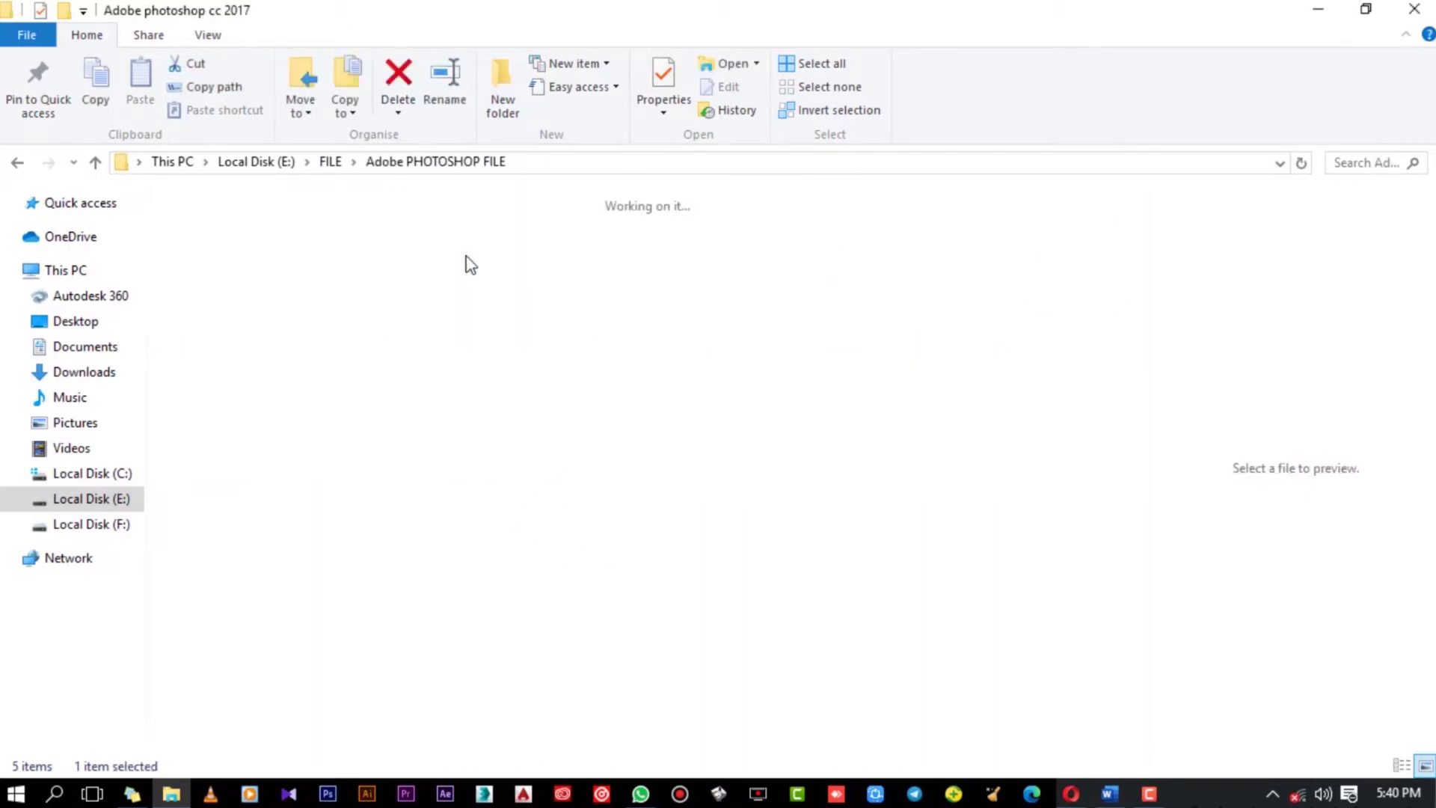
pyautogui.click(362, 265)
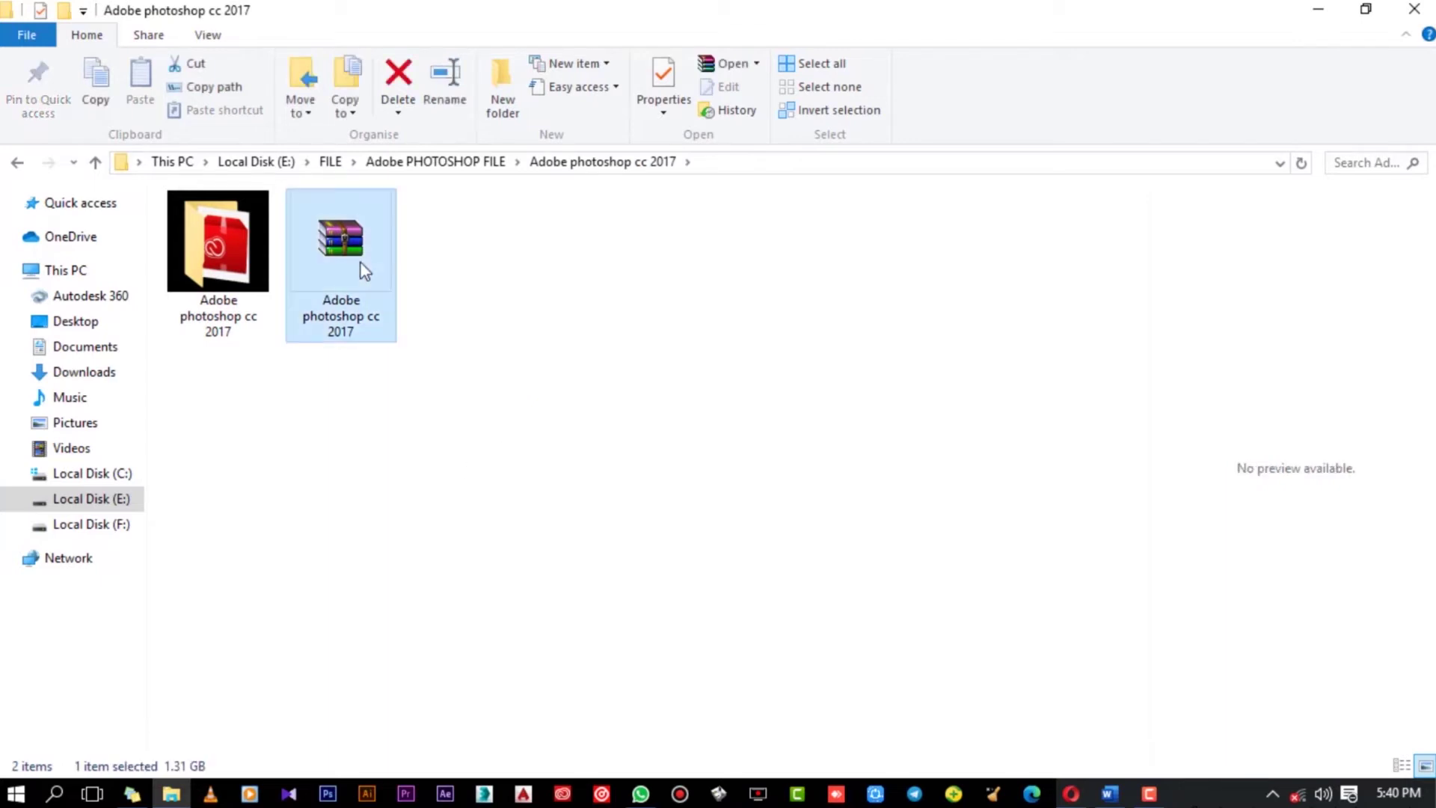
pyautogui.rightClick(363, 267)
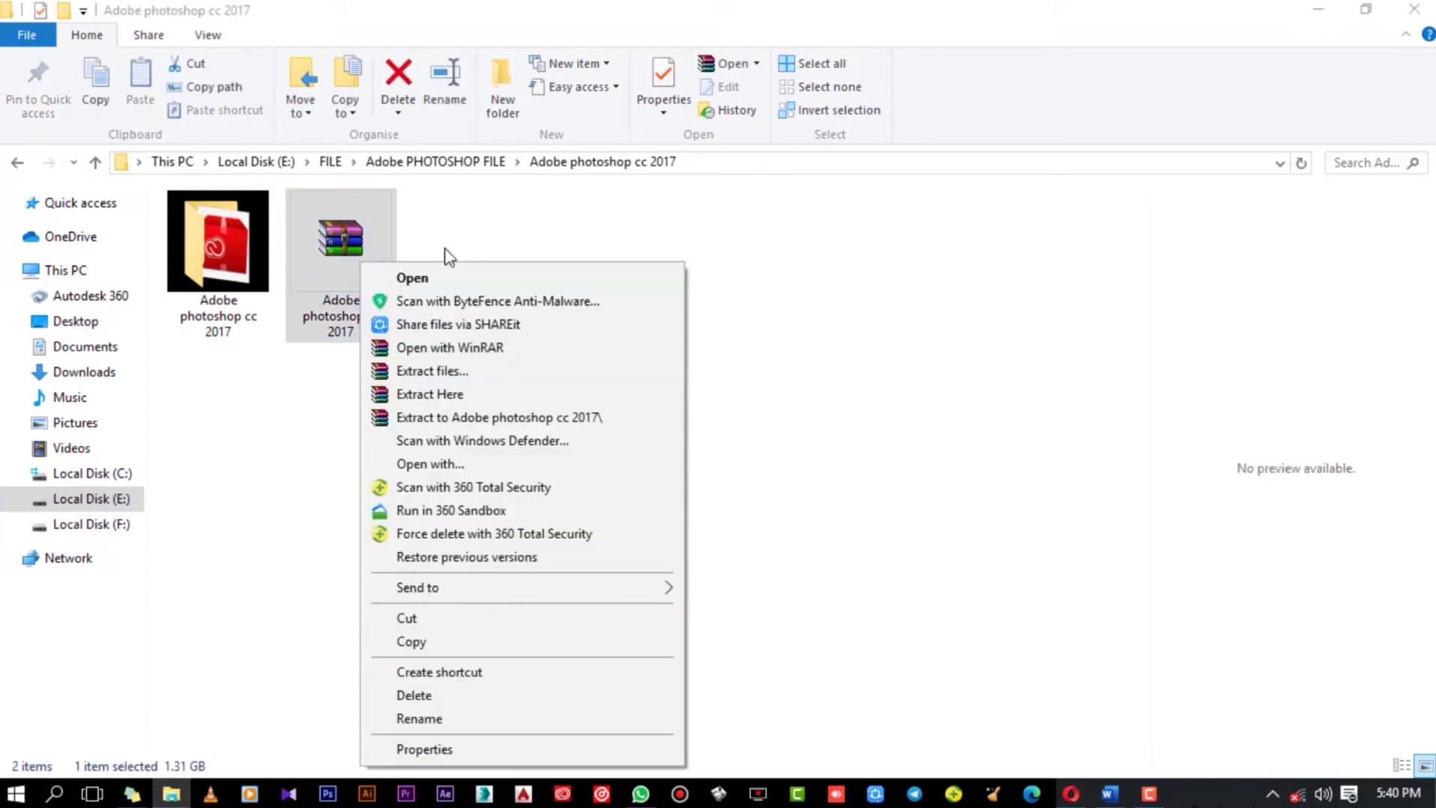
pyautogui.click(464, 395)
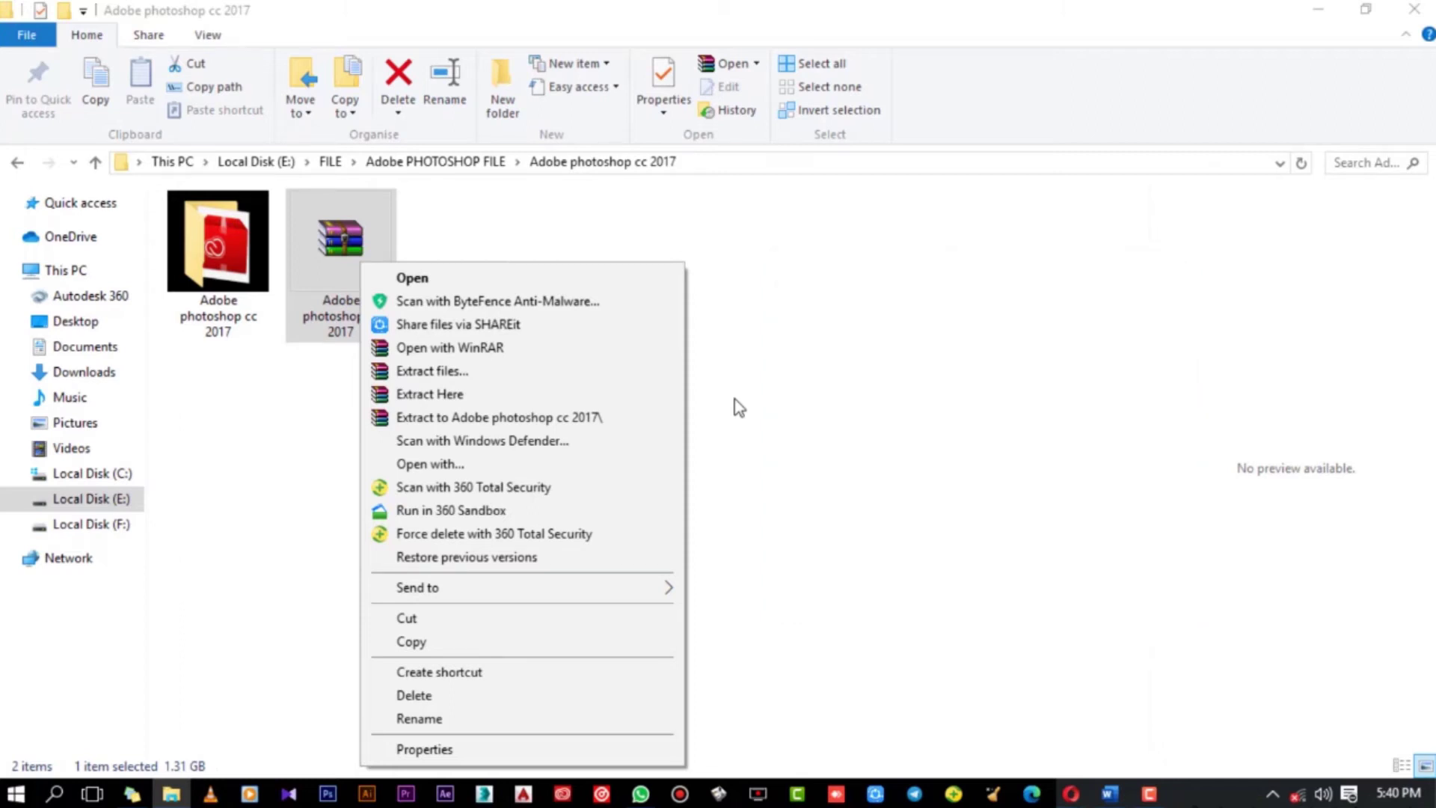
pyautogui.click(739, 407)
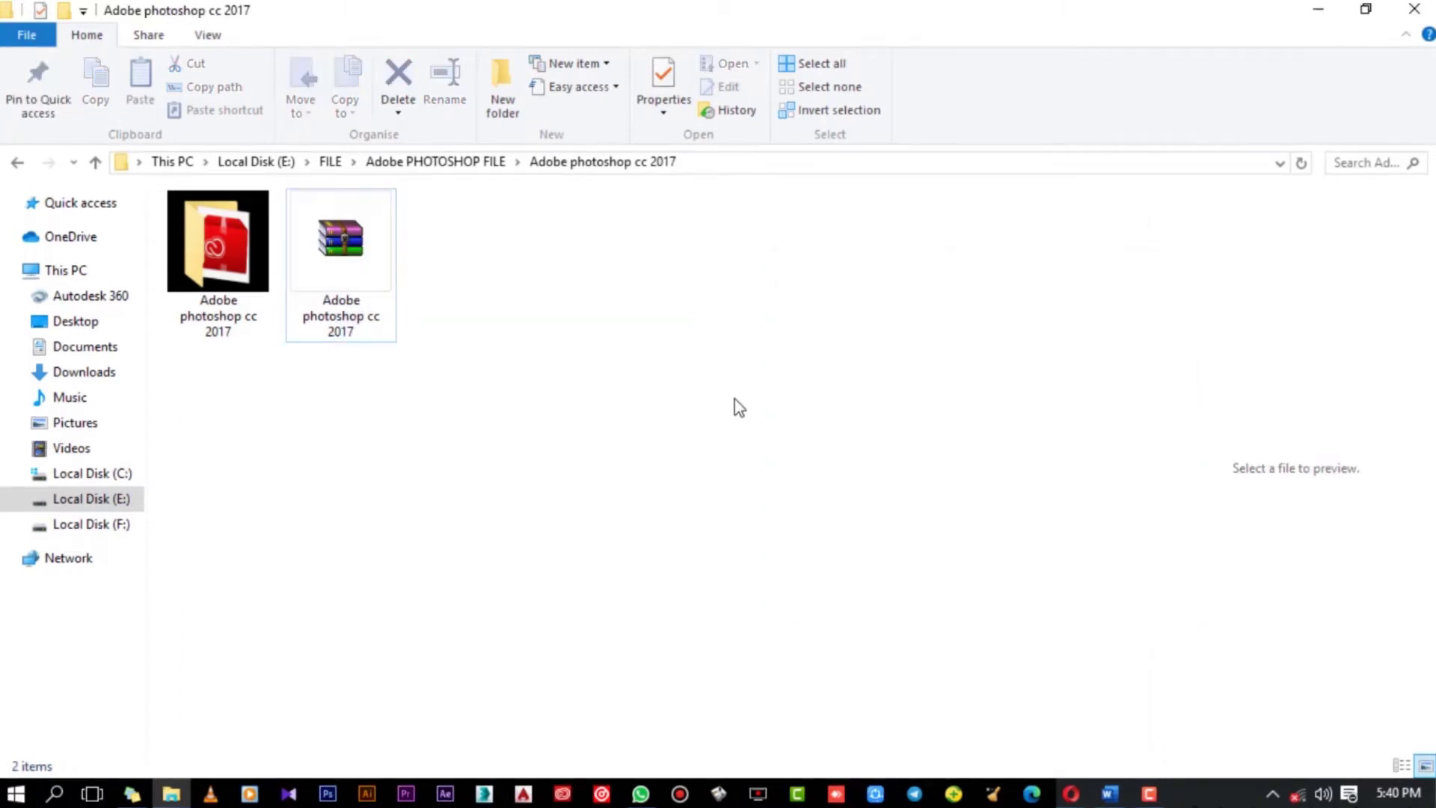
# Open the inner Adobe photoshop cc 2017 folder, run Set-up as administrator and minimize the folder window.
pyautogui.doubleClick(239, 264)
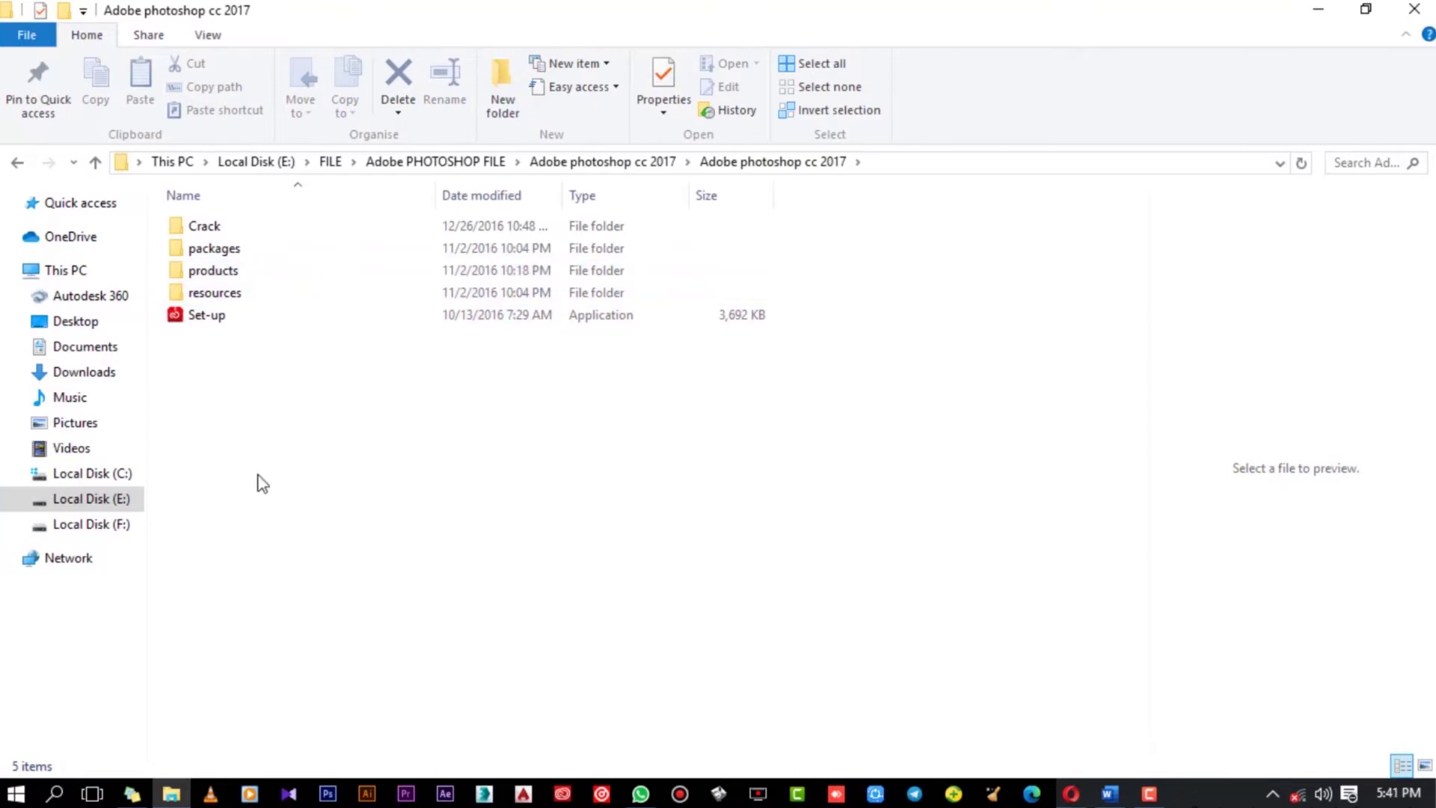
pyautogui.click(216, 318)
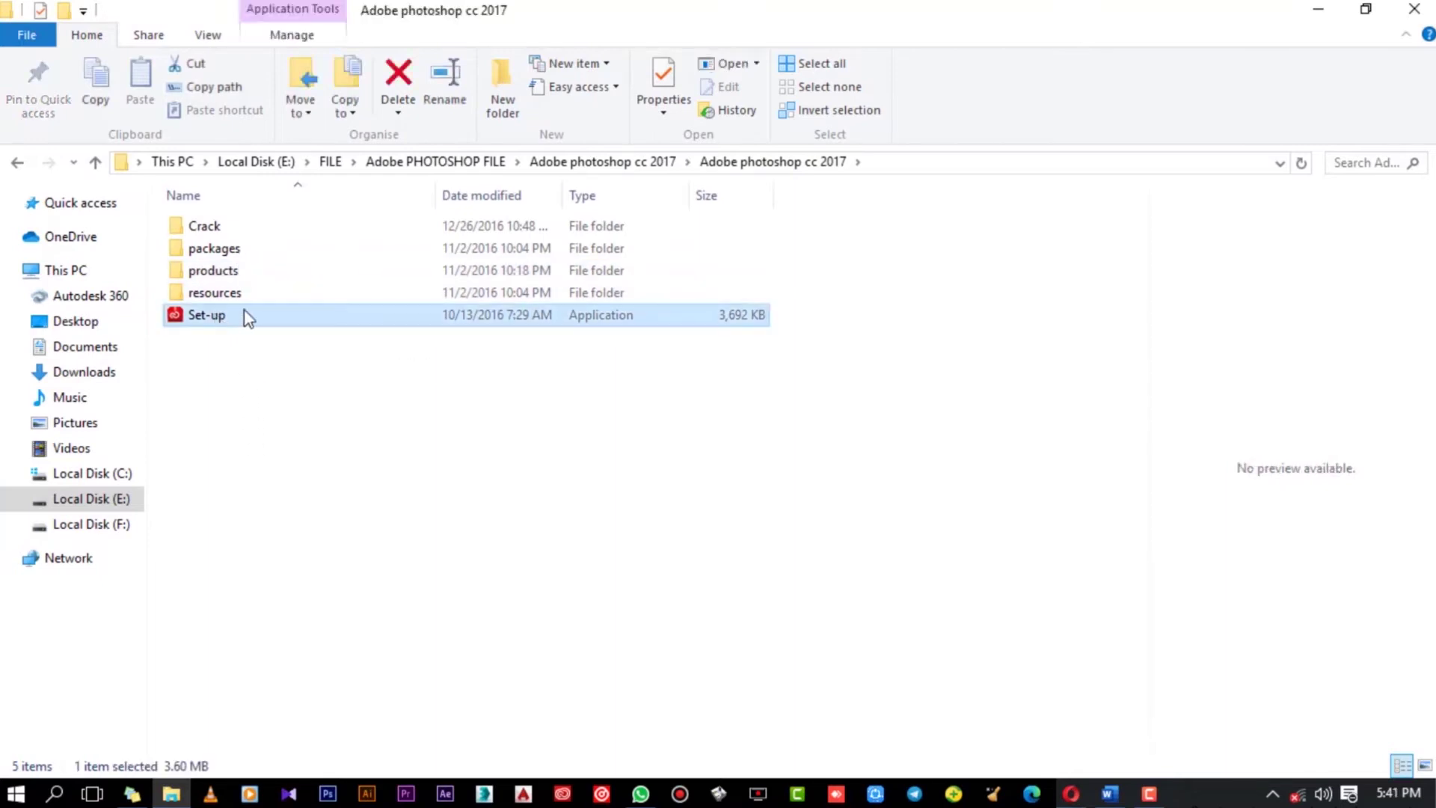
pyautogui.rightClick(241, 317)
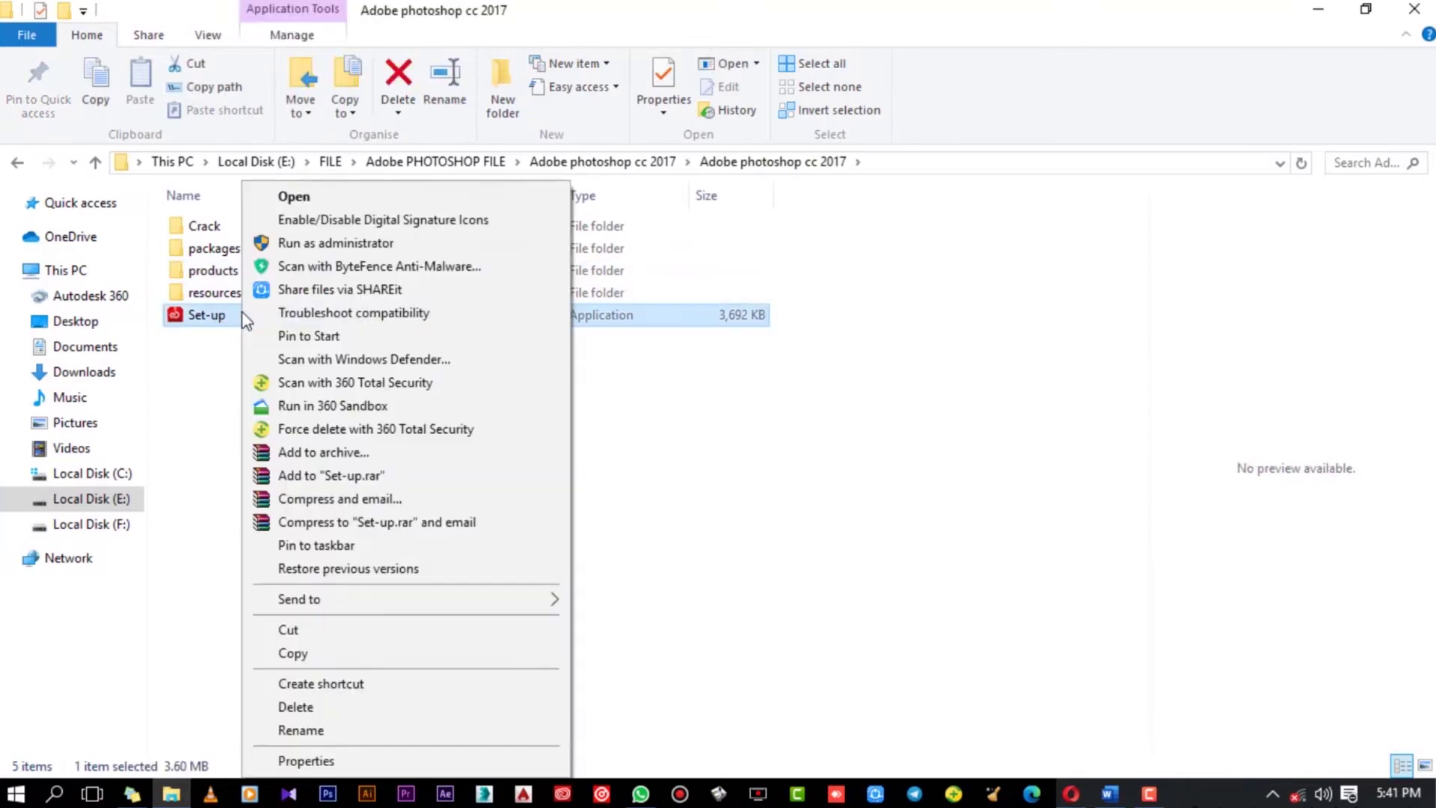
pyautogui.click(414, 246)
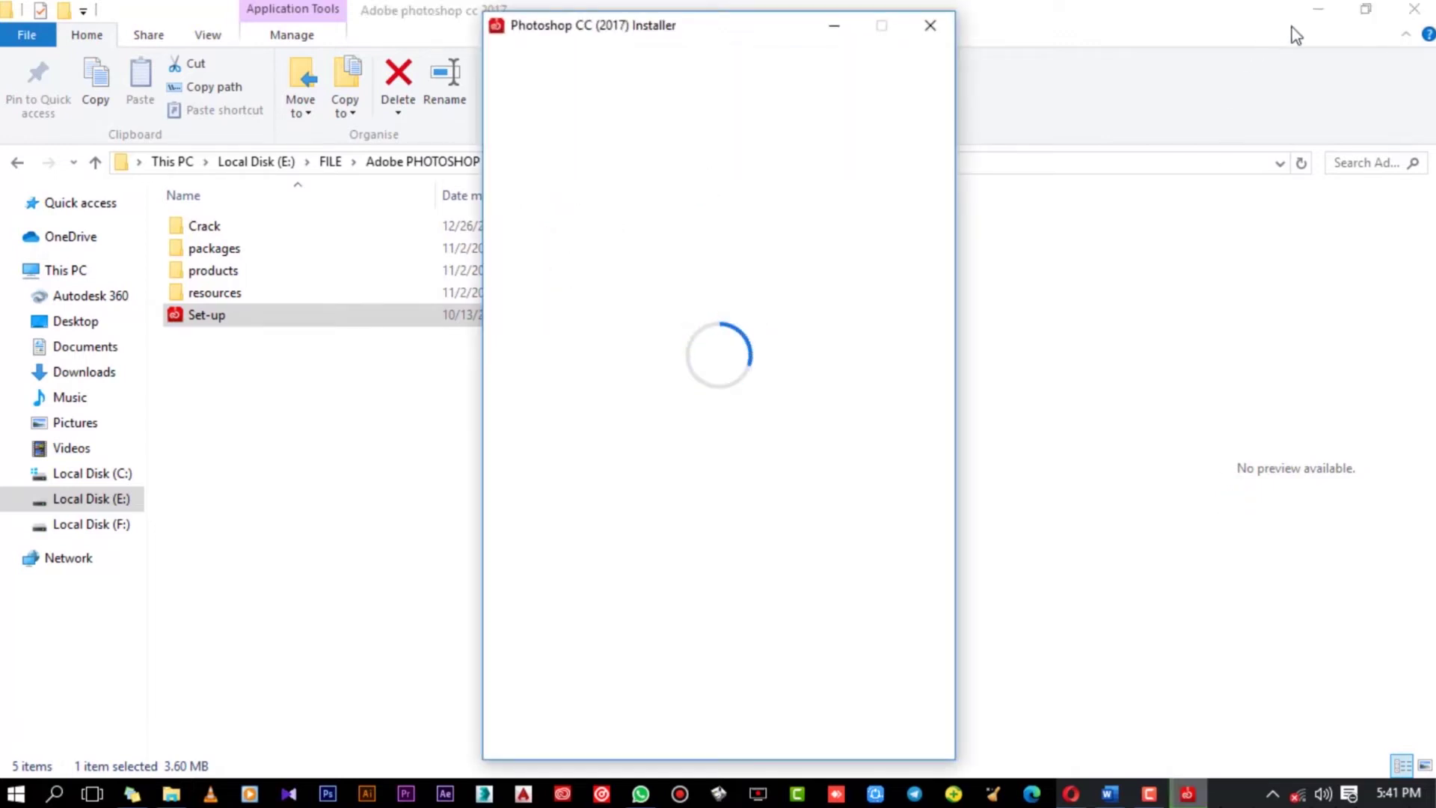
pyautogui.click(1319, 9)
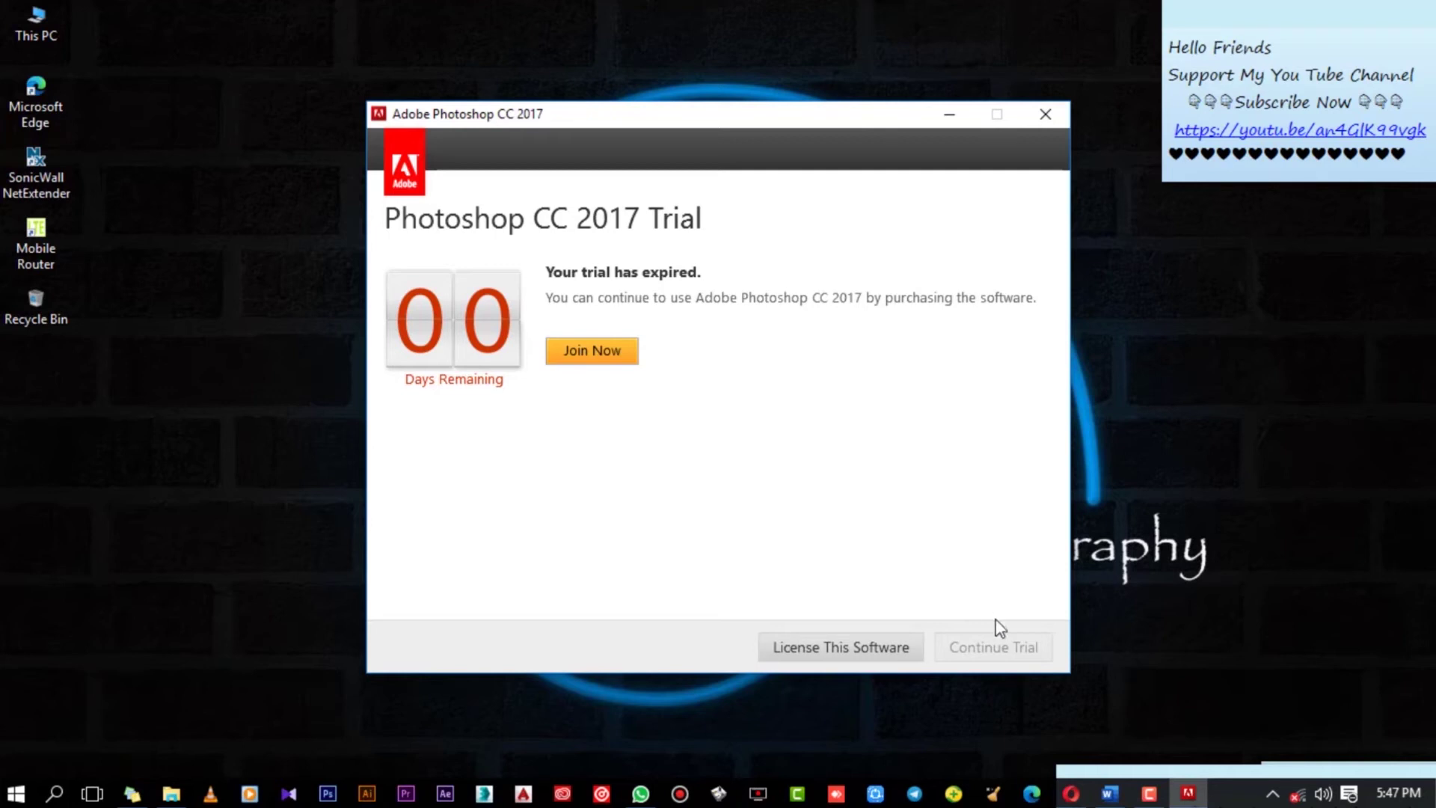
# Quit the Photoshop CC 2017 Trial window, confirming the exit, and refresh the desktop.
pyautogui.click(1047, 117)
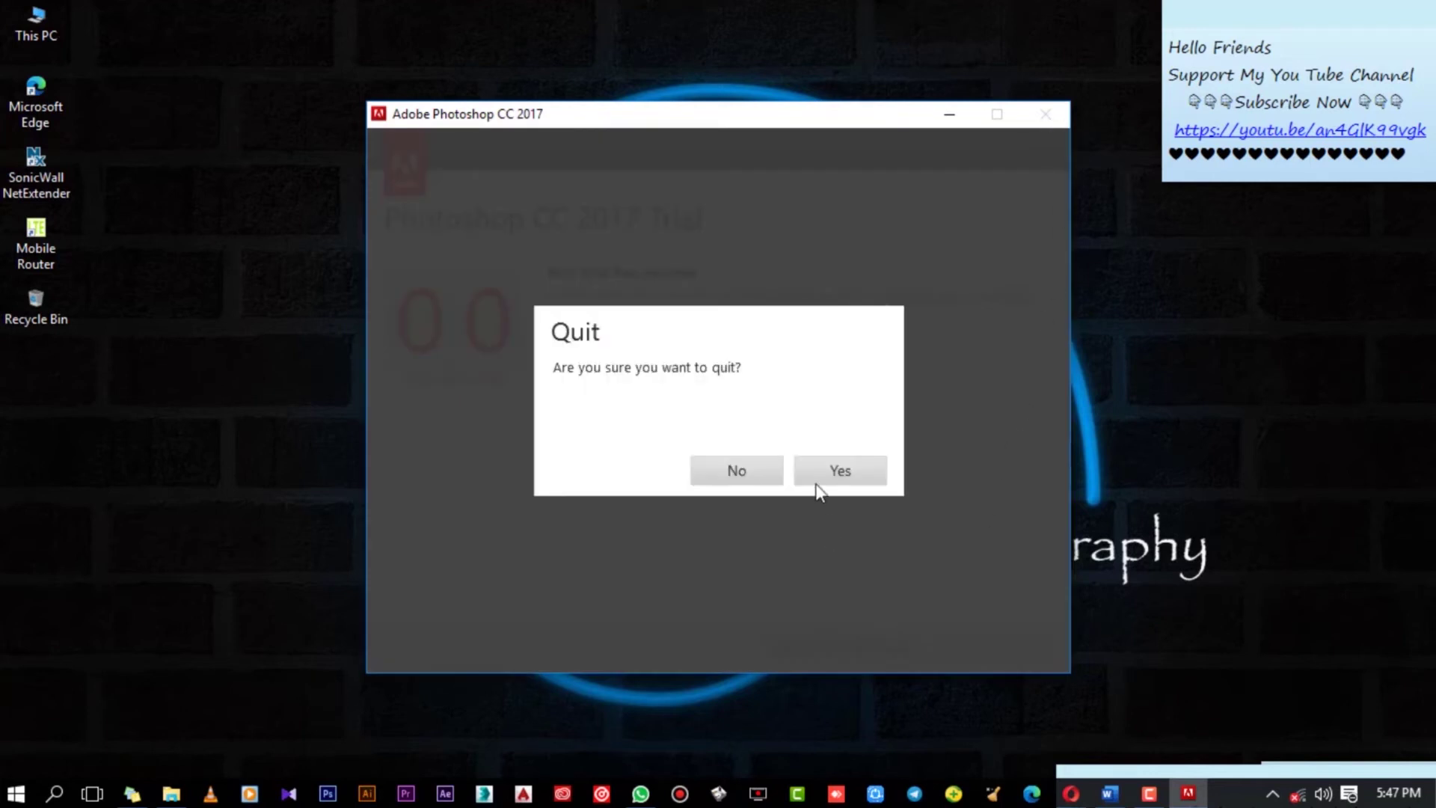
pyautogui.click(840, 472)
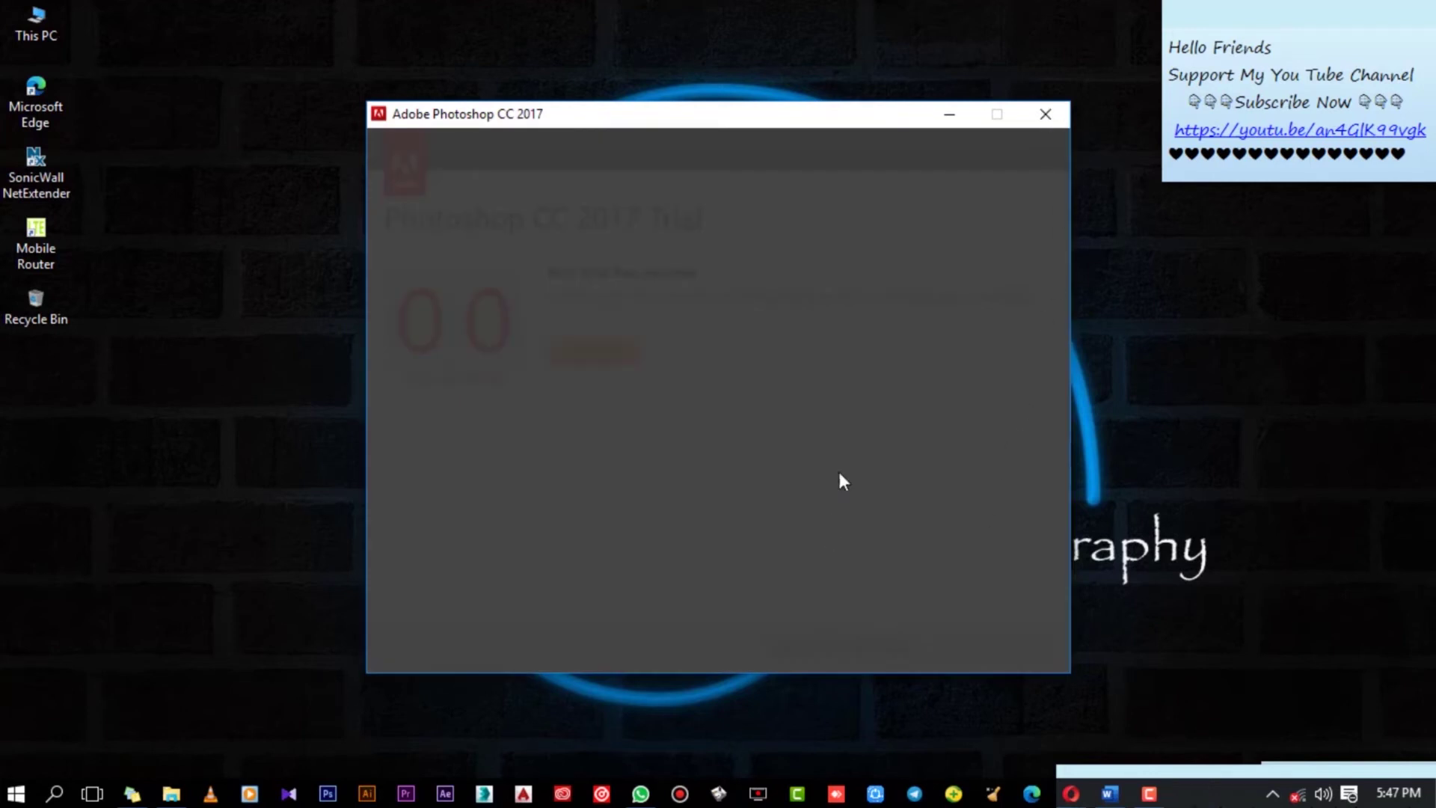
pyautogui.rightClick(1105, 282)
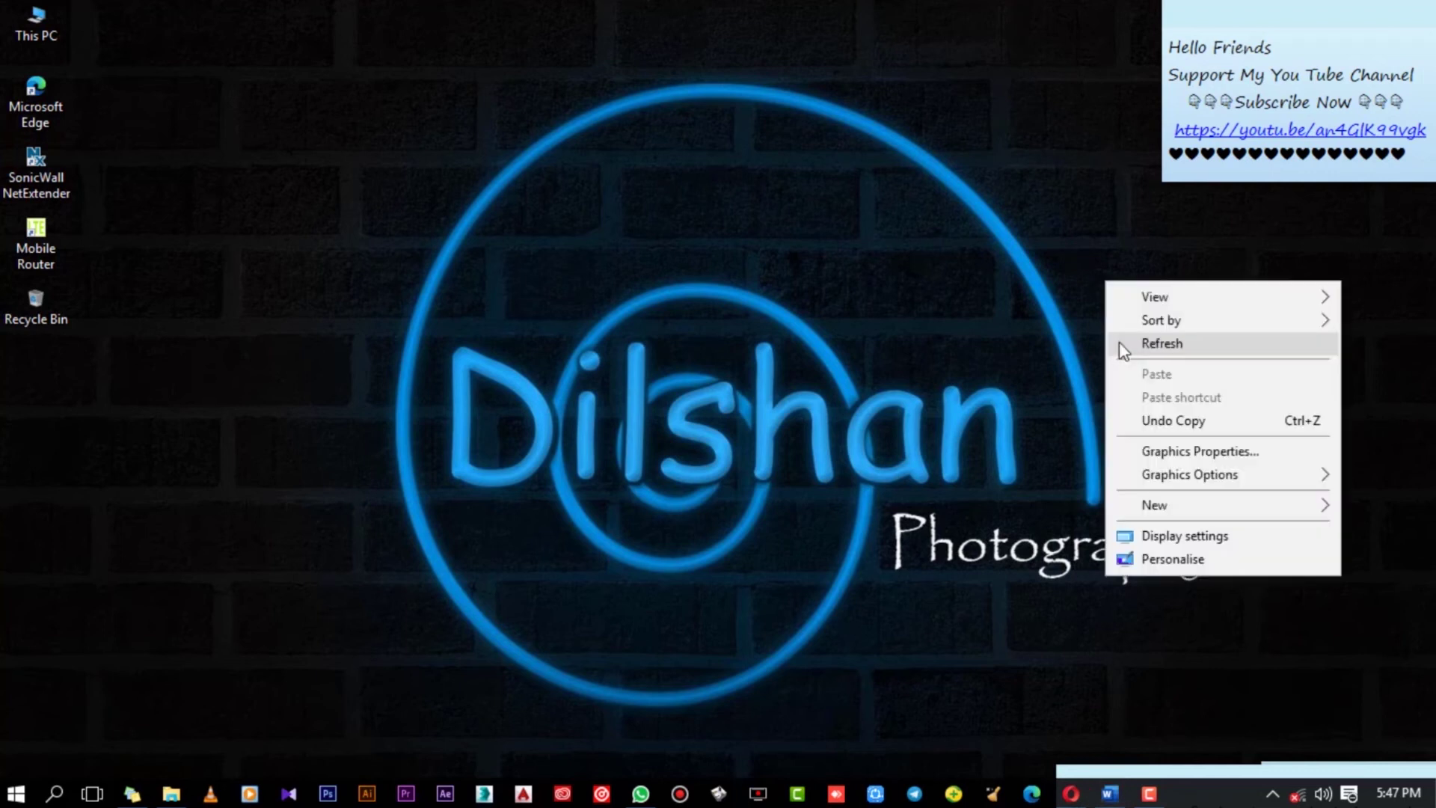
pyautogui.click(1121, 345)
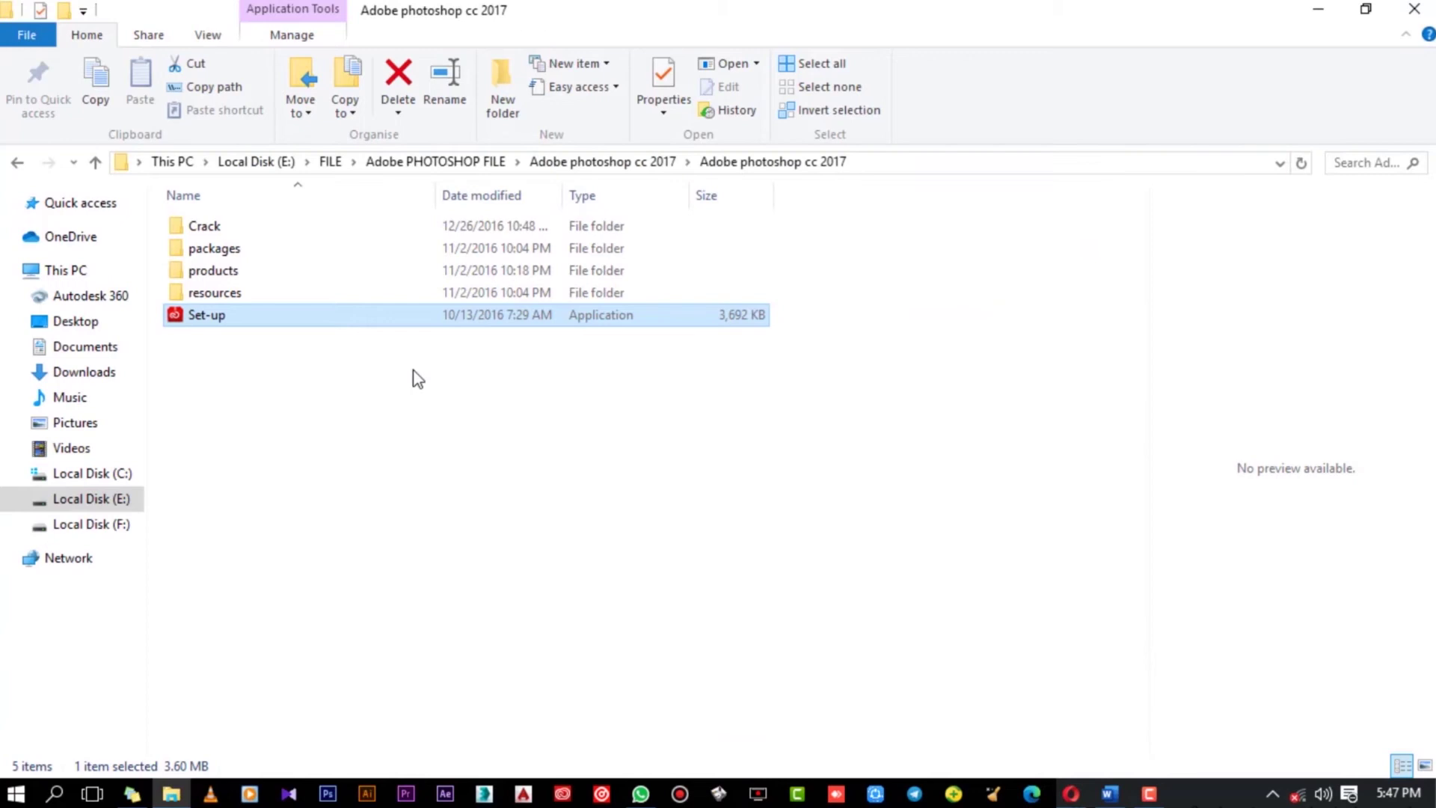
# Open the Crack folder and run adobe.snr.patch-painter as administrator.
pyautogui.click(596, 408)
pyautogui.doubleClick(276, 231)
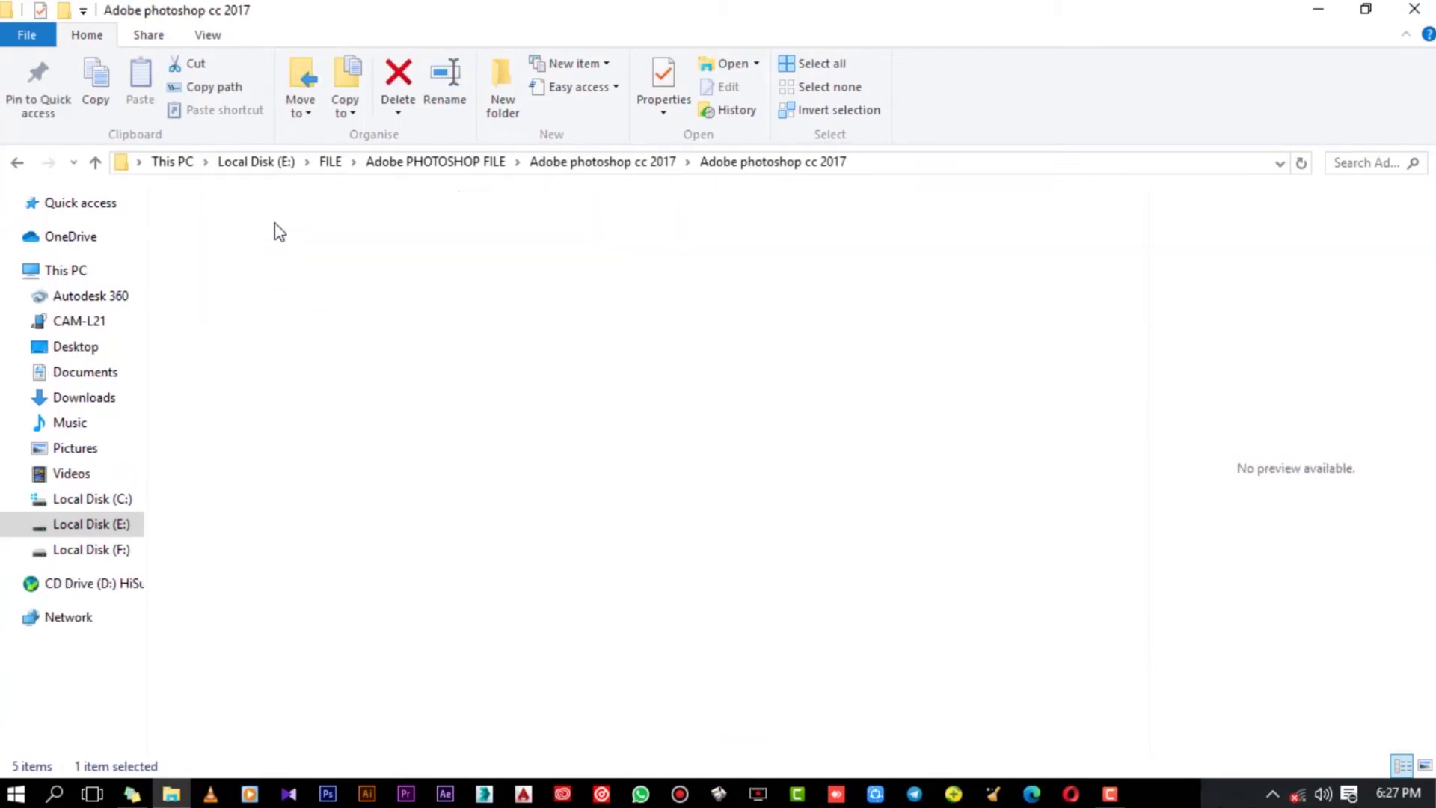
pyautogui.click(276, 230)
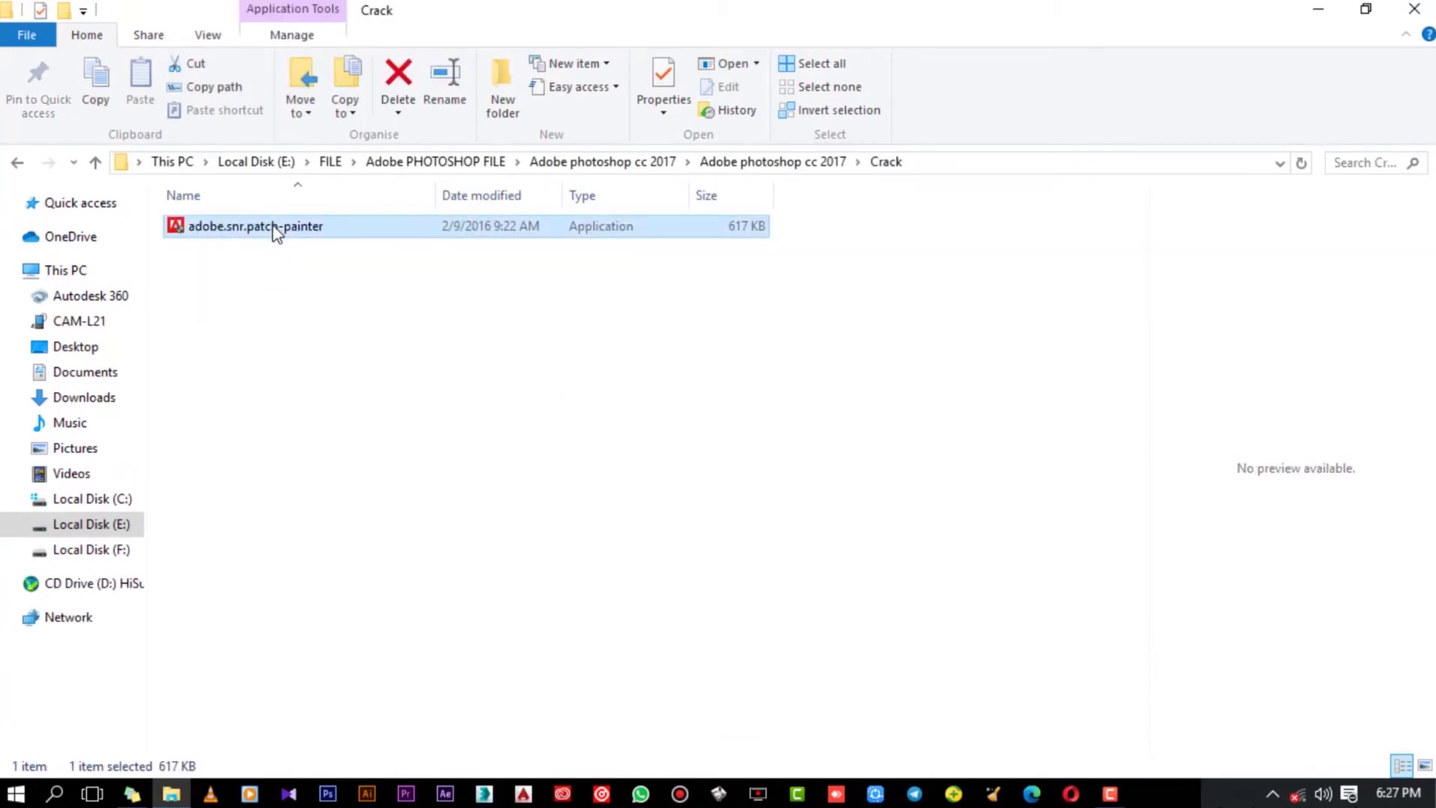
pyautogui.rightClick(276, 231)
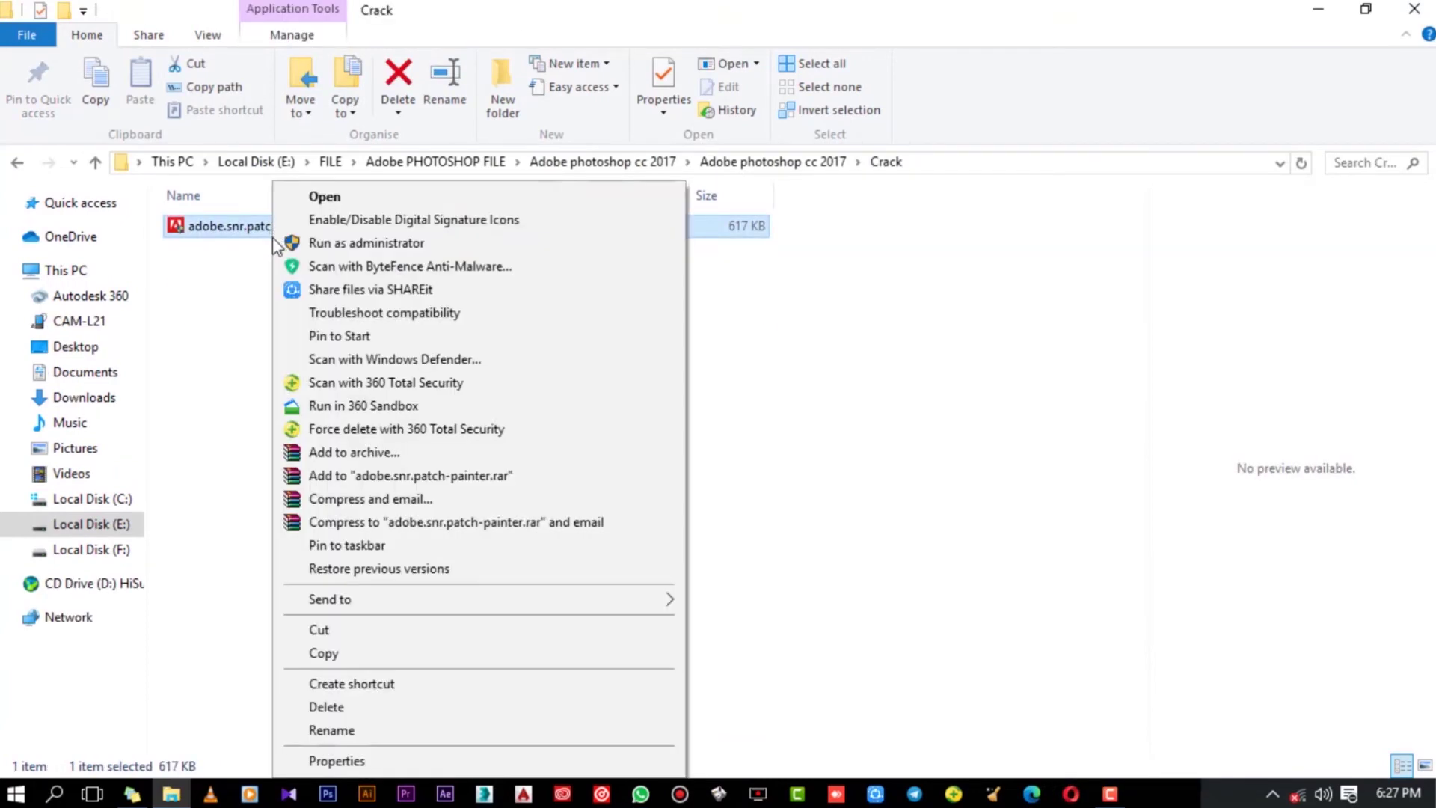
pyautogui.click(420, 244)
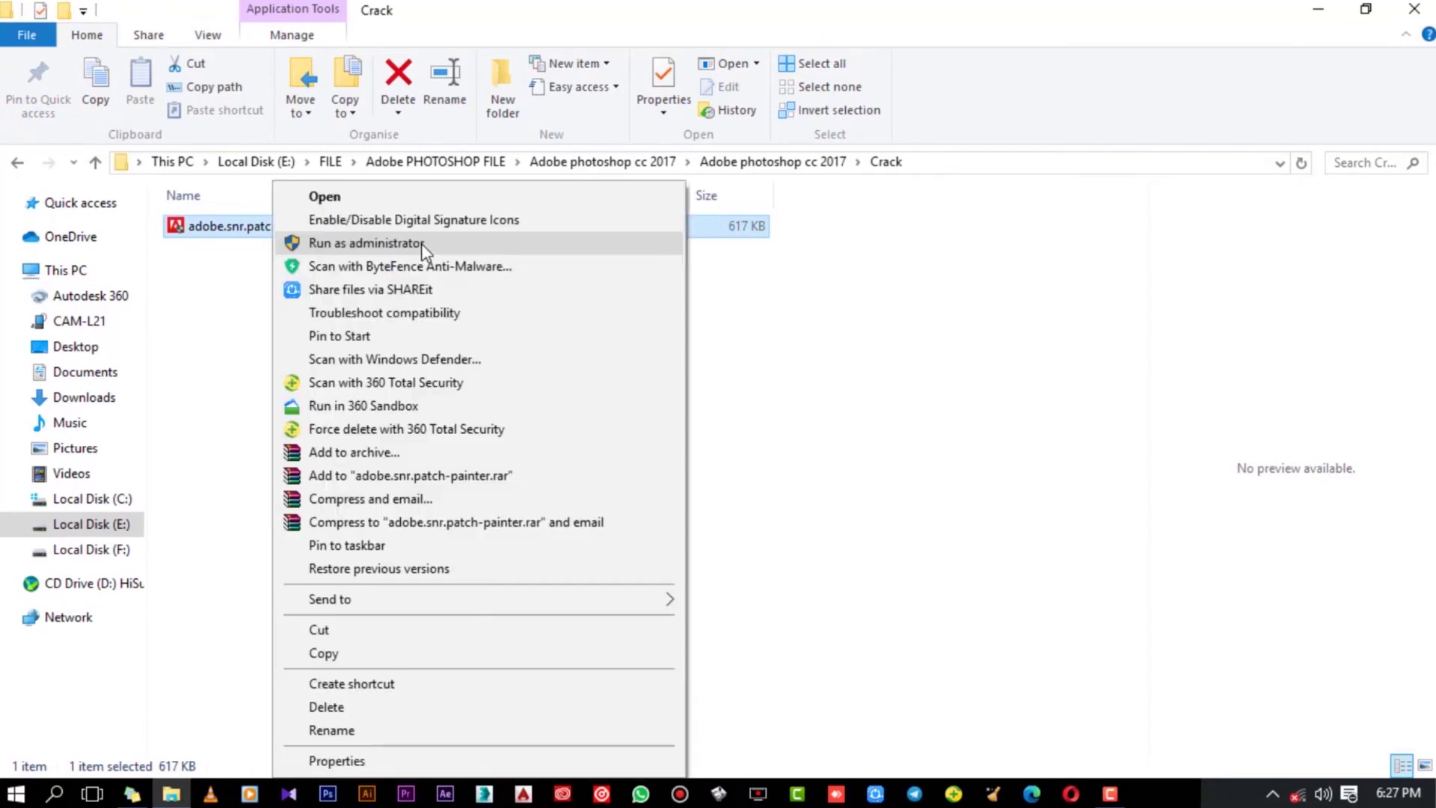
pyautogui.click(421, 243)
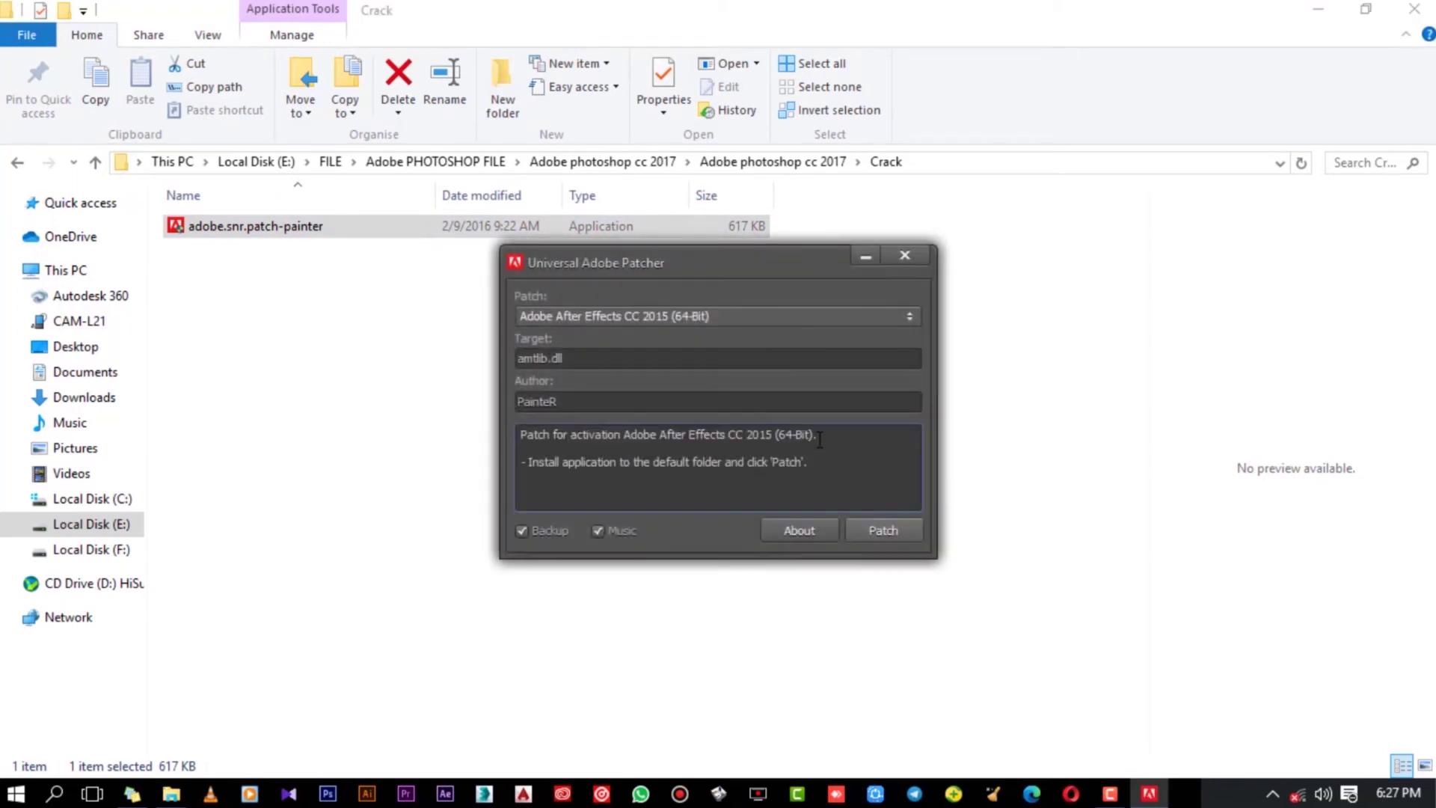
# Choose Adobe Photoshop CC 2015 (64-Bit) as the patch and start patching.
pyautogui.click(907, 316)
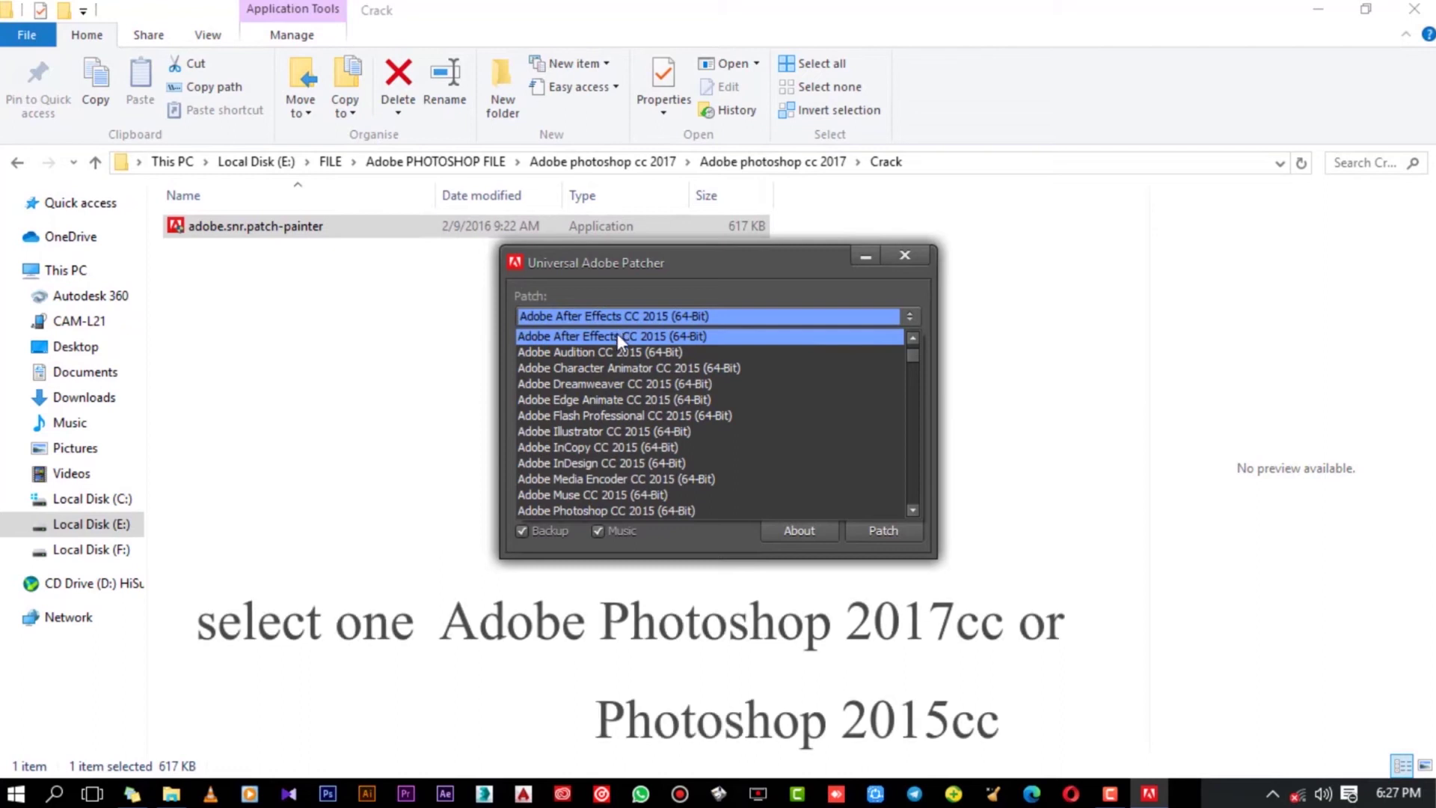
pyautogui.scroll(-2, 618, 336)
pyautogui.scroll(-1, 617, 340)
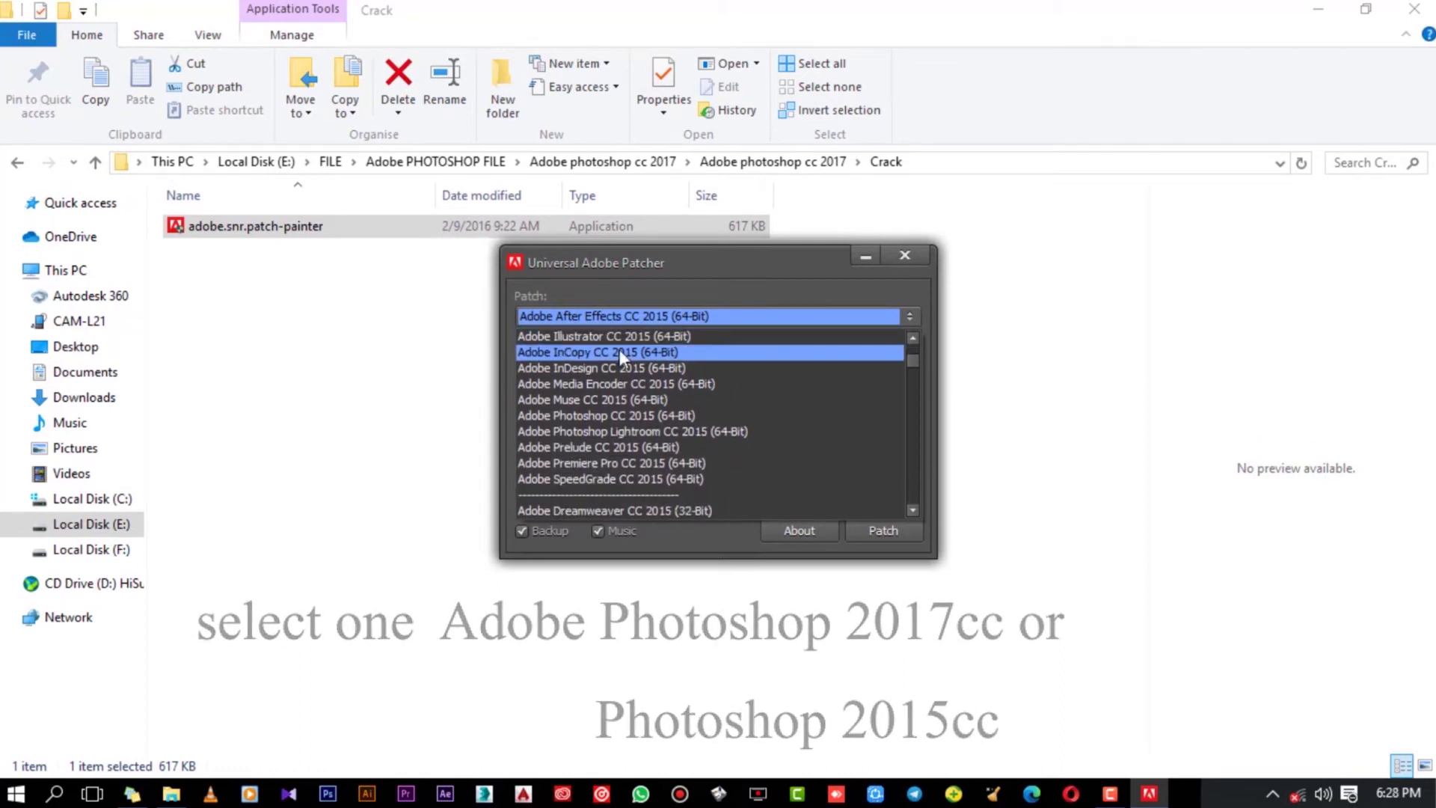
pyautogui.click(634, 415)
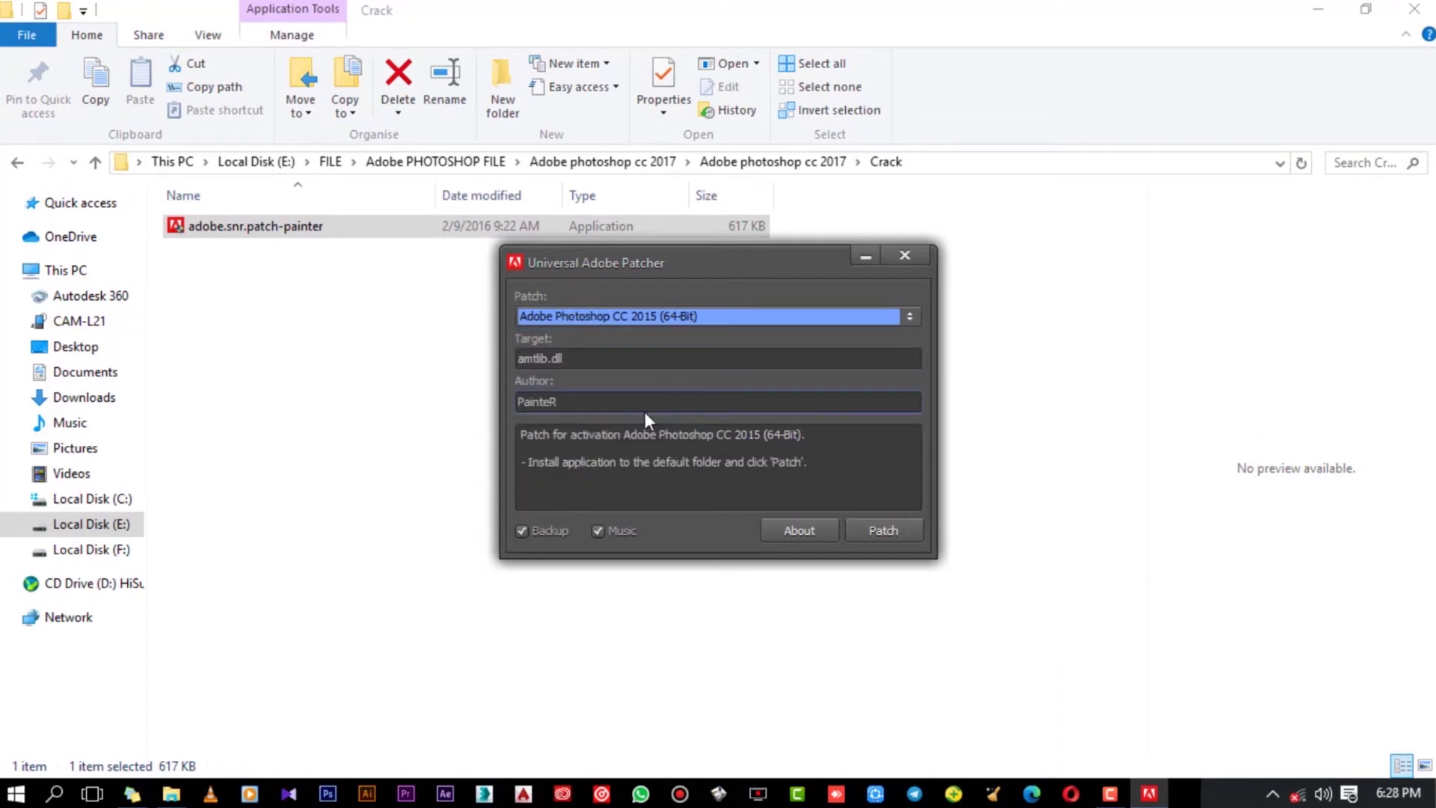
pyautogui.click(877, 540)
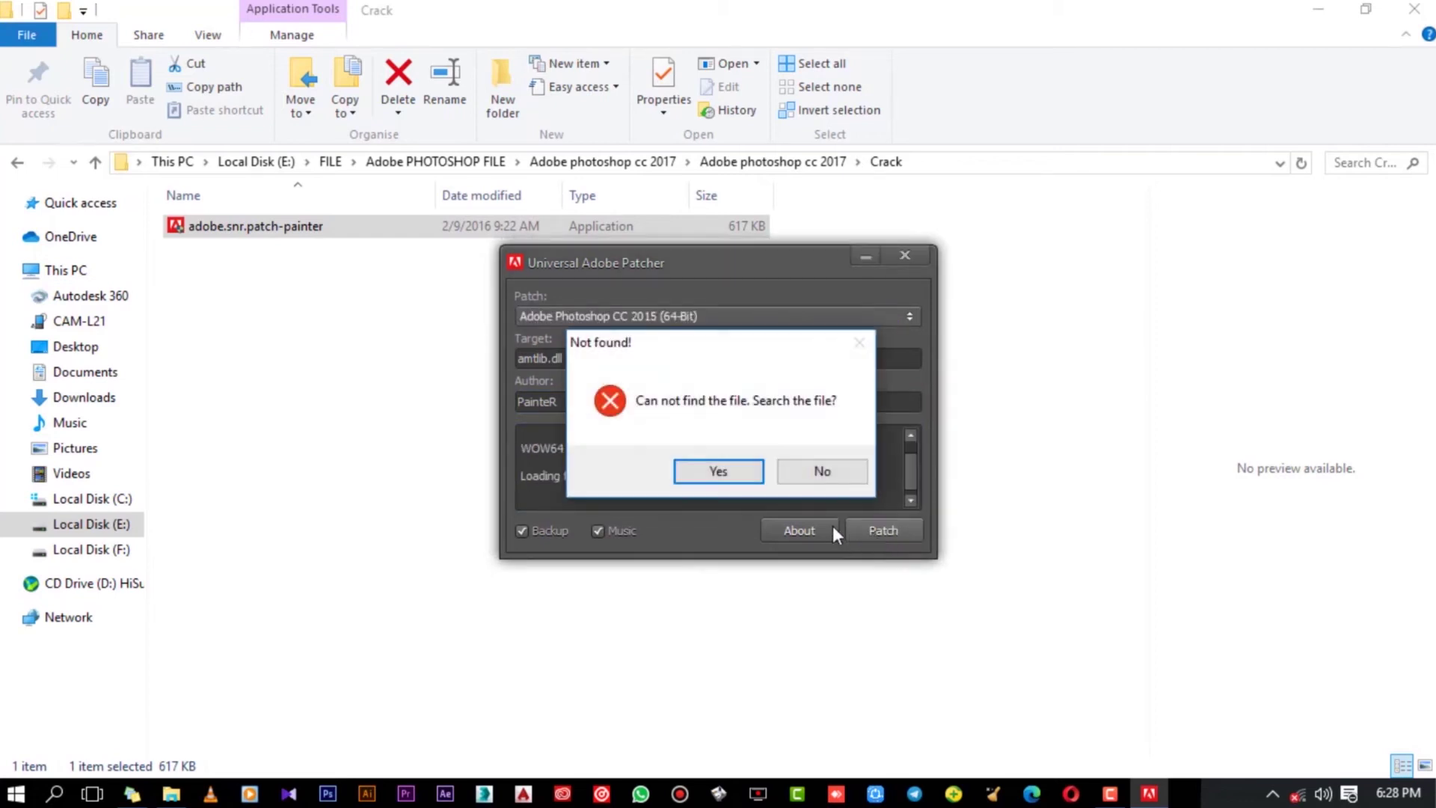
# Search for the target file and open amtlib.dll from Program Files, Adobe, Adobe Photoshop CC 2017 on Local Disk (C:).
pyautogui.click(718, 471)
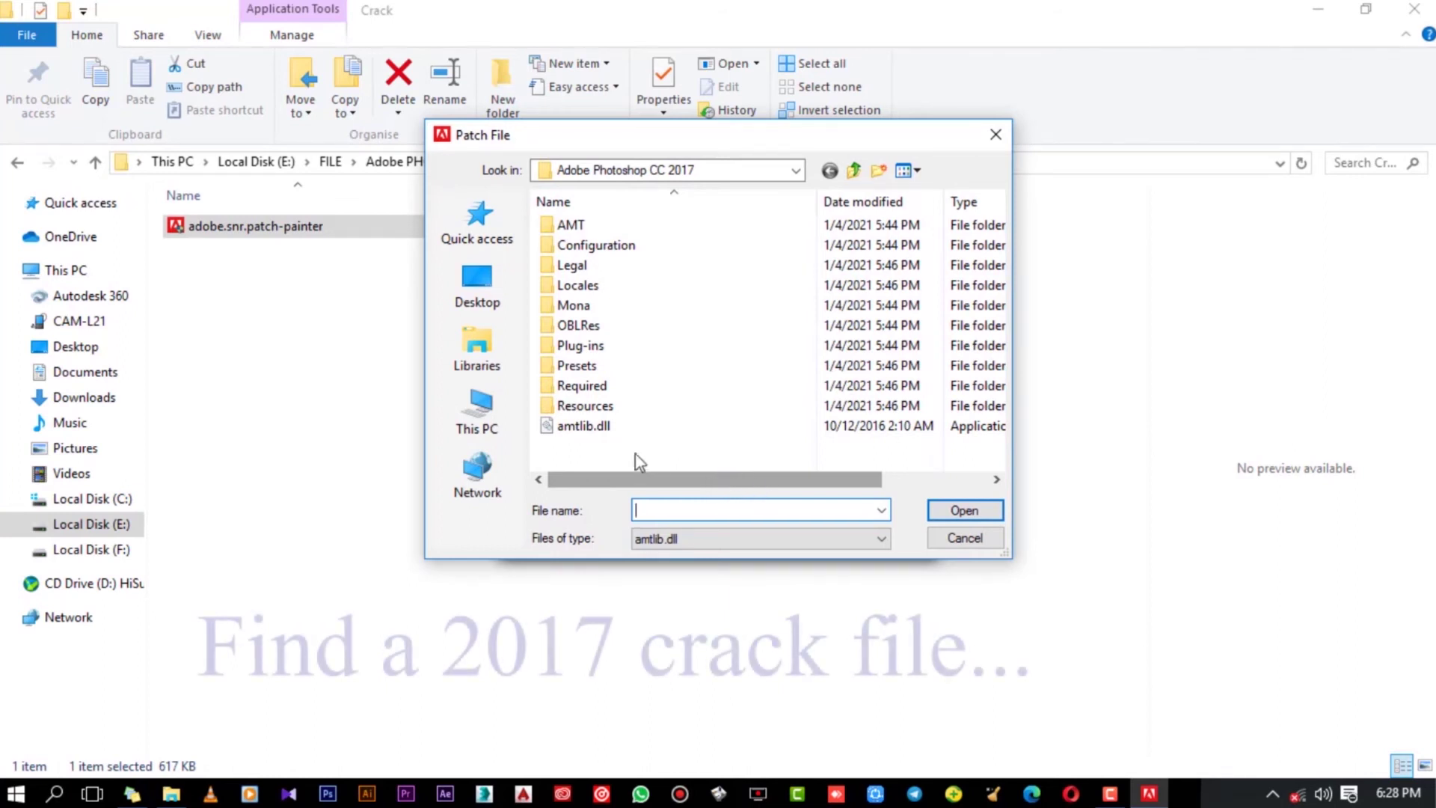
pyautogui.click(490, 424)
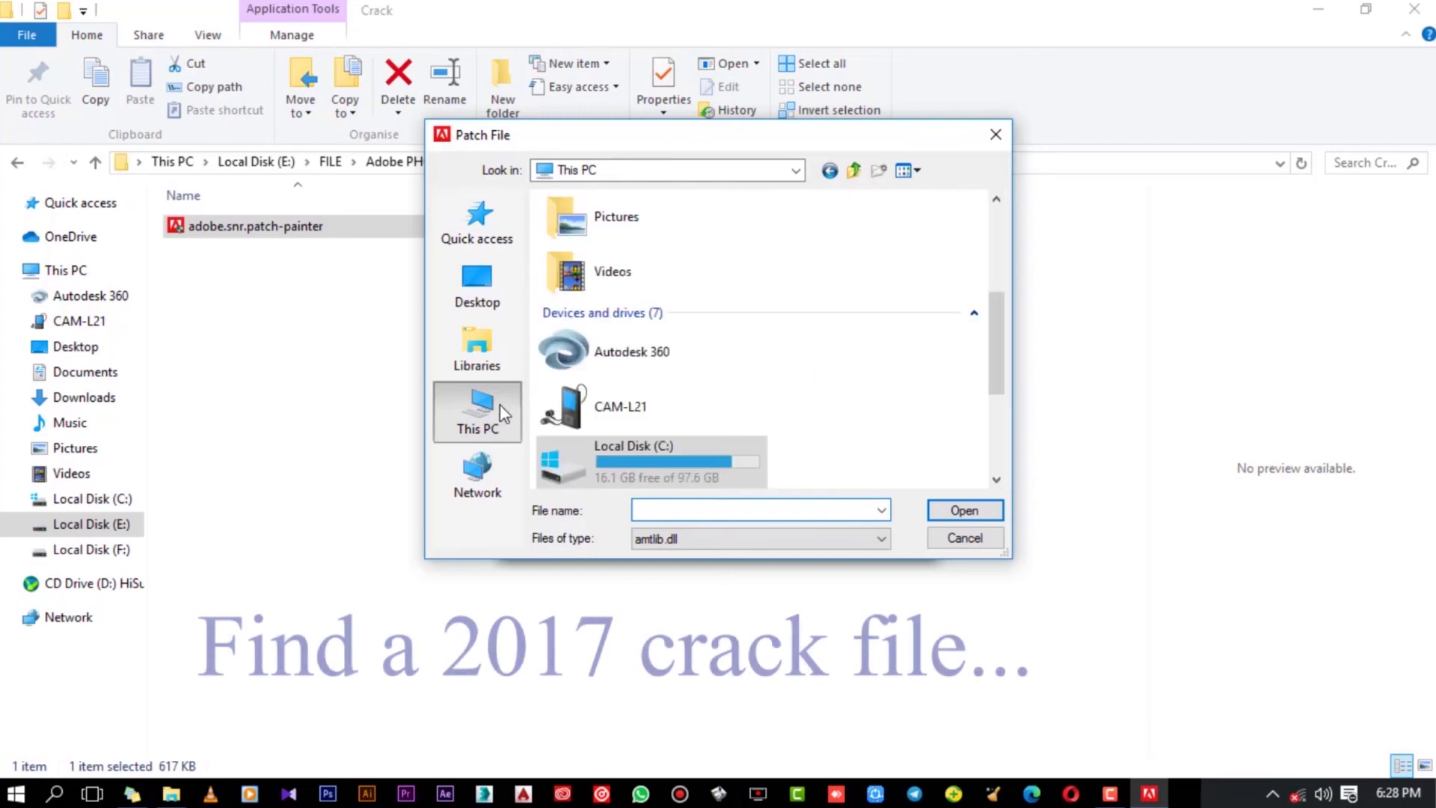
pyautogui.scroll(-3, 664, 426)
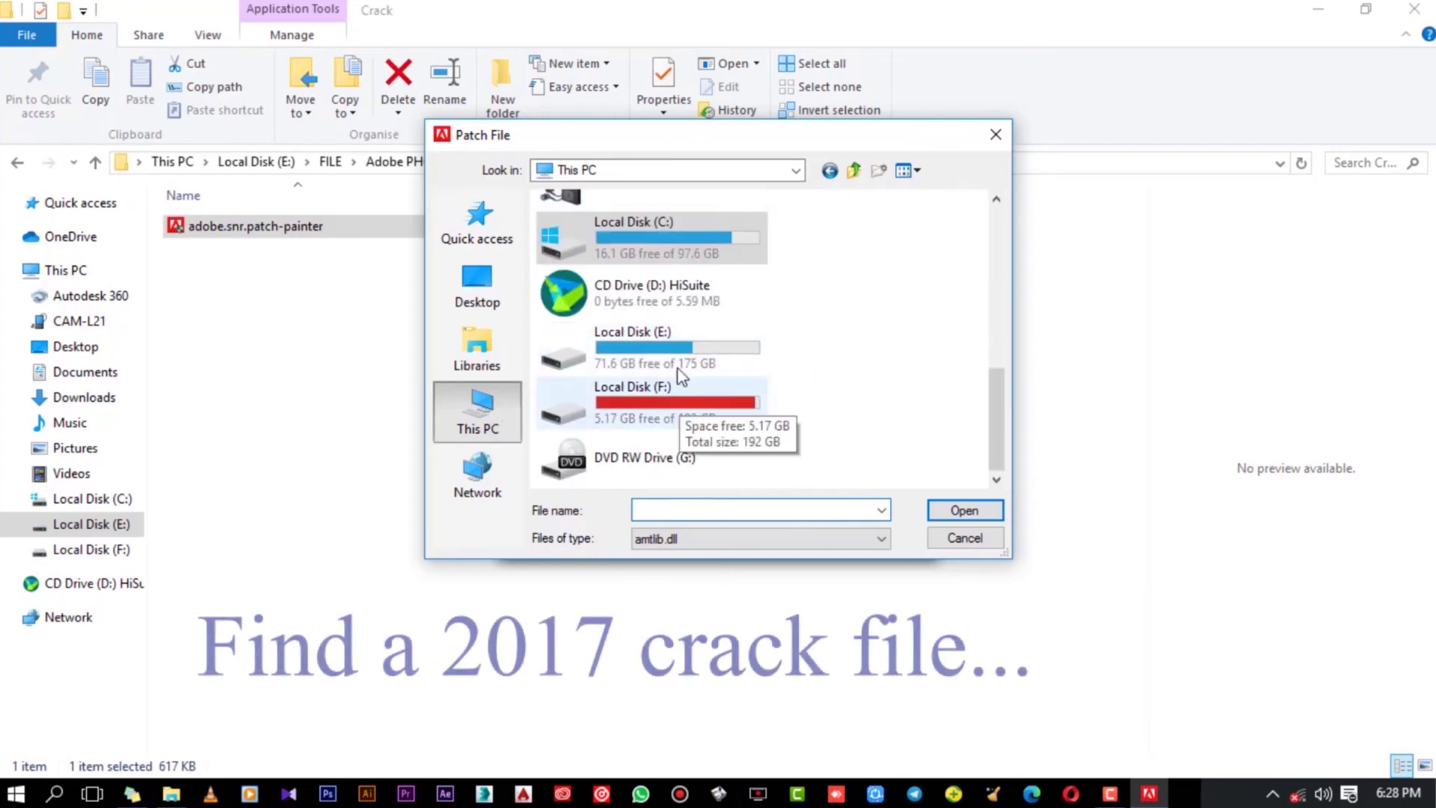
pyautogui.doubleClick(688, 226)
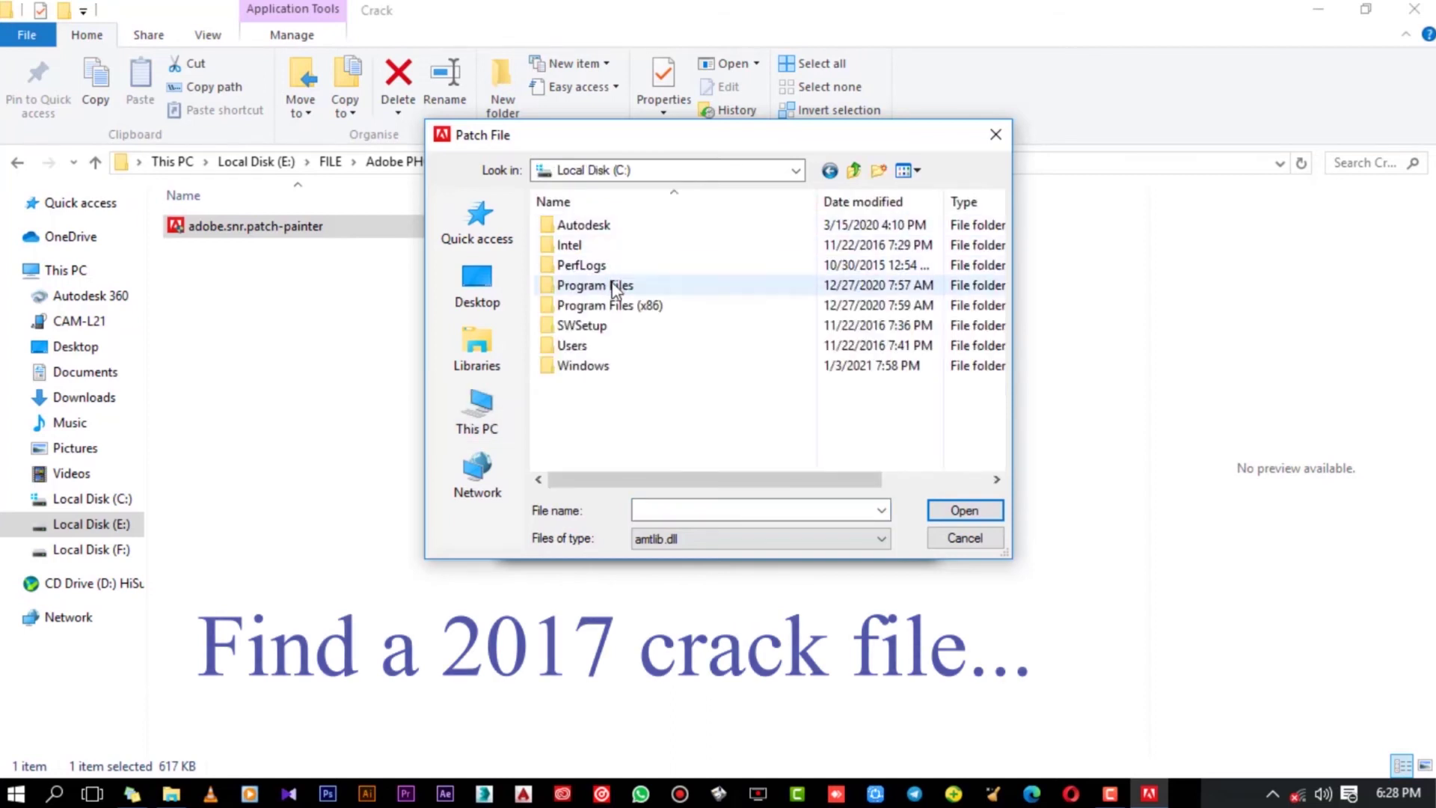
pyautogui.doubleClick(616, 288)
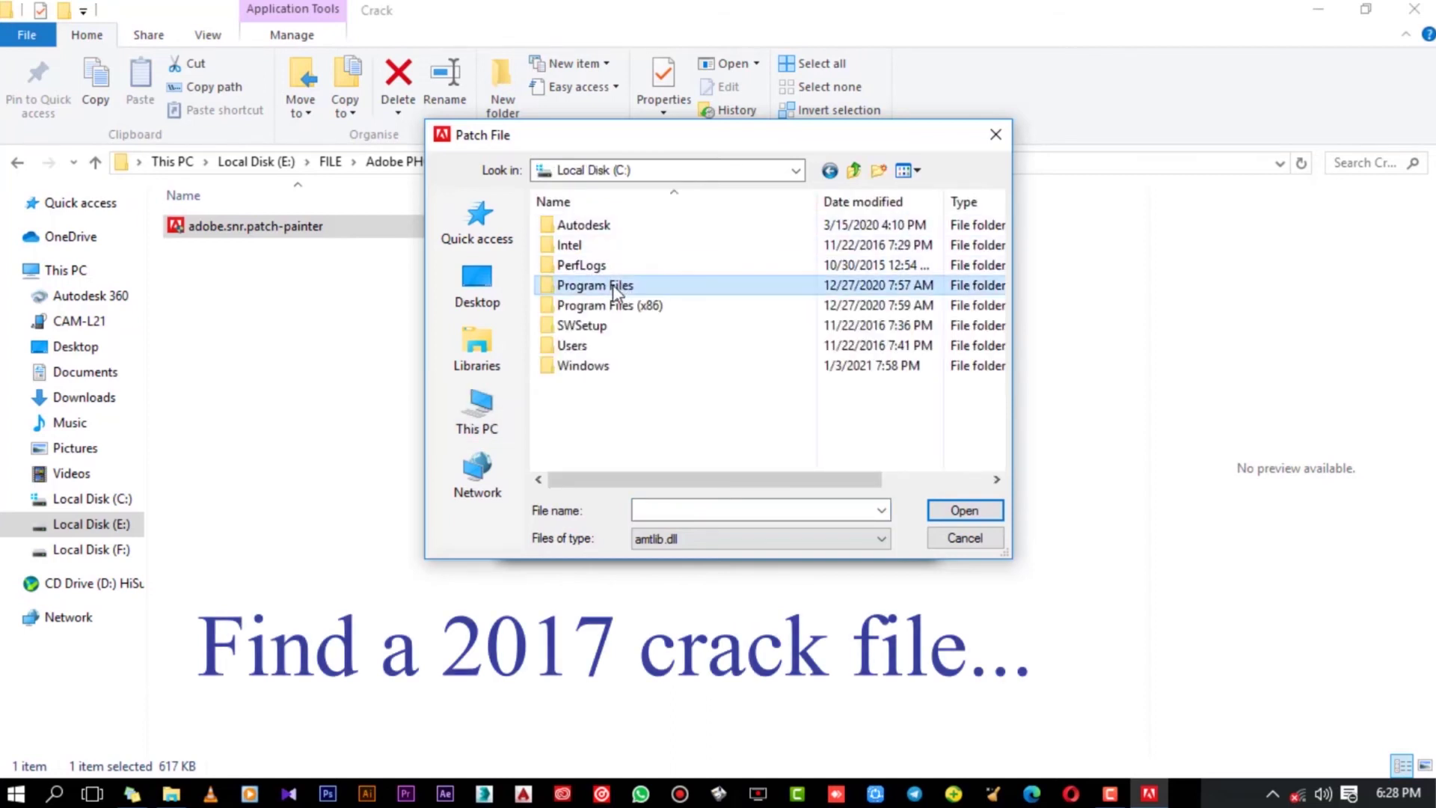
pyautogui.click(601, 231)
pyautogui.doubleClick(602, 228)
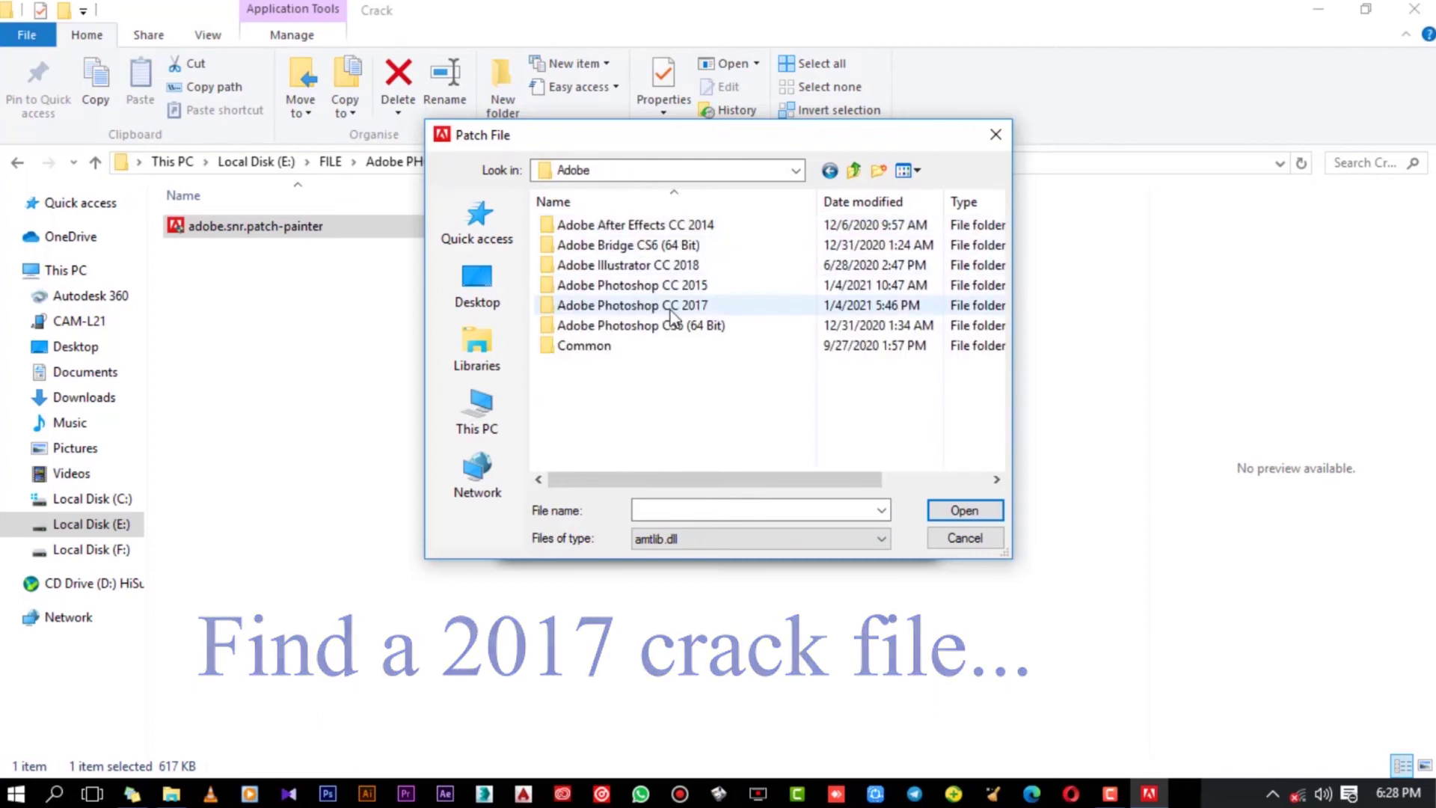
pyautogui.doubleClick(623, 306)
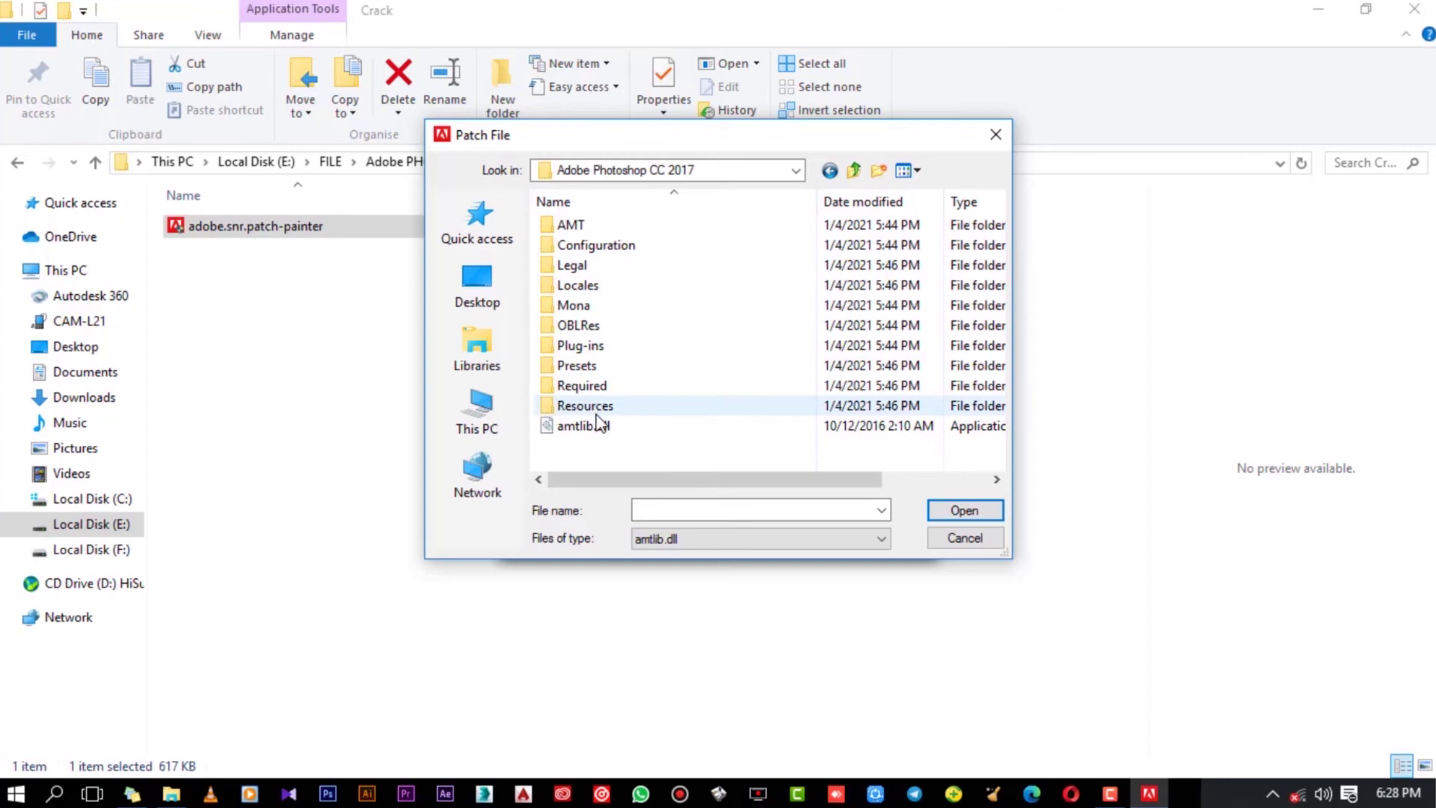
pyautogui.click(606, 430)
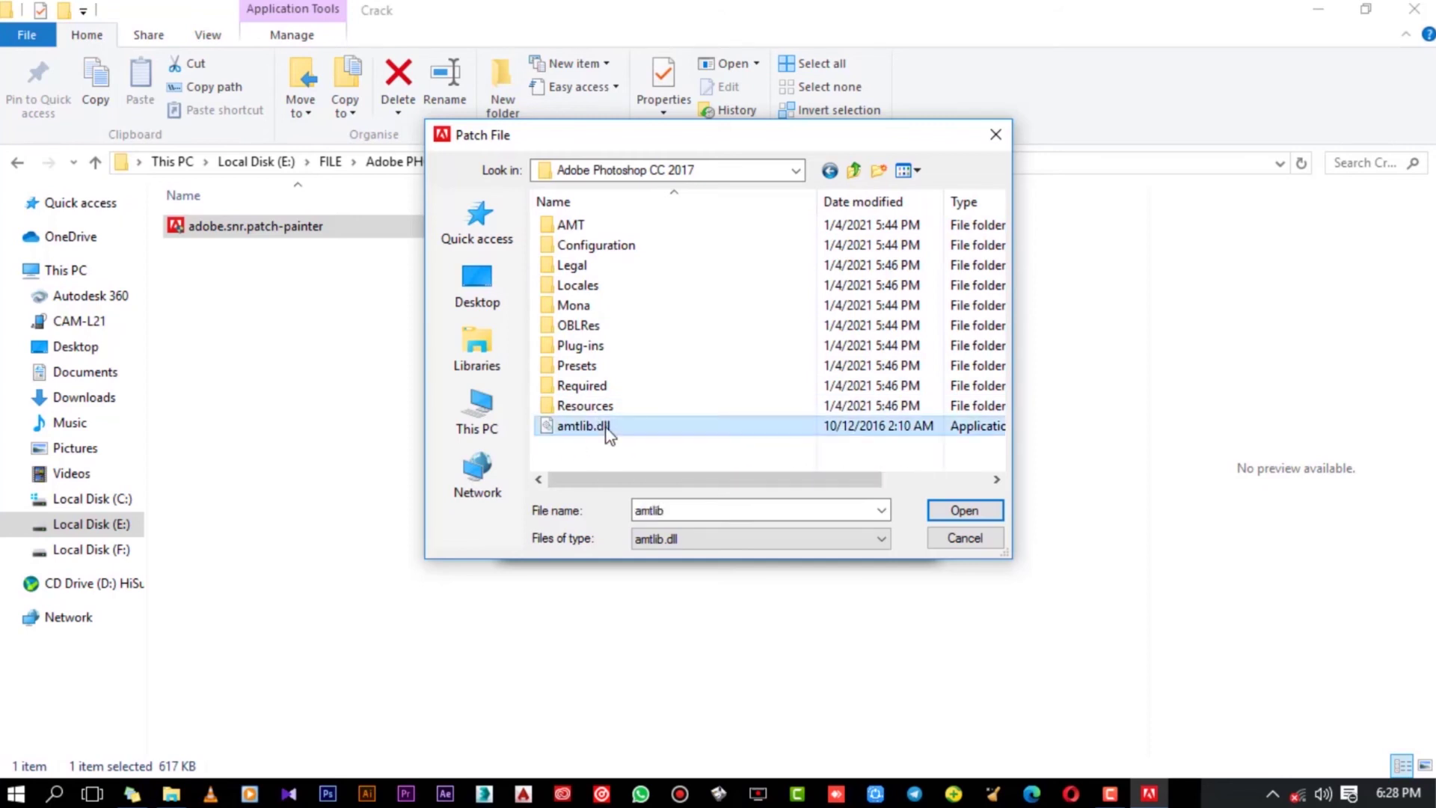
pyautogui.click(986, 509)
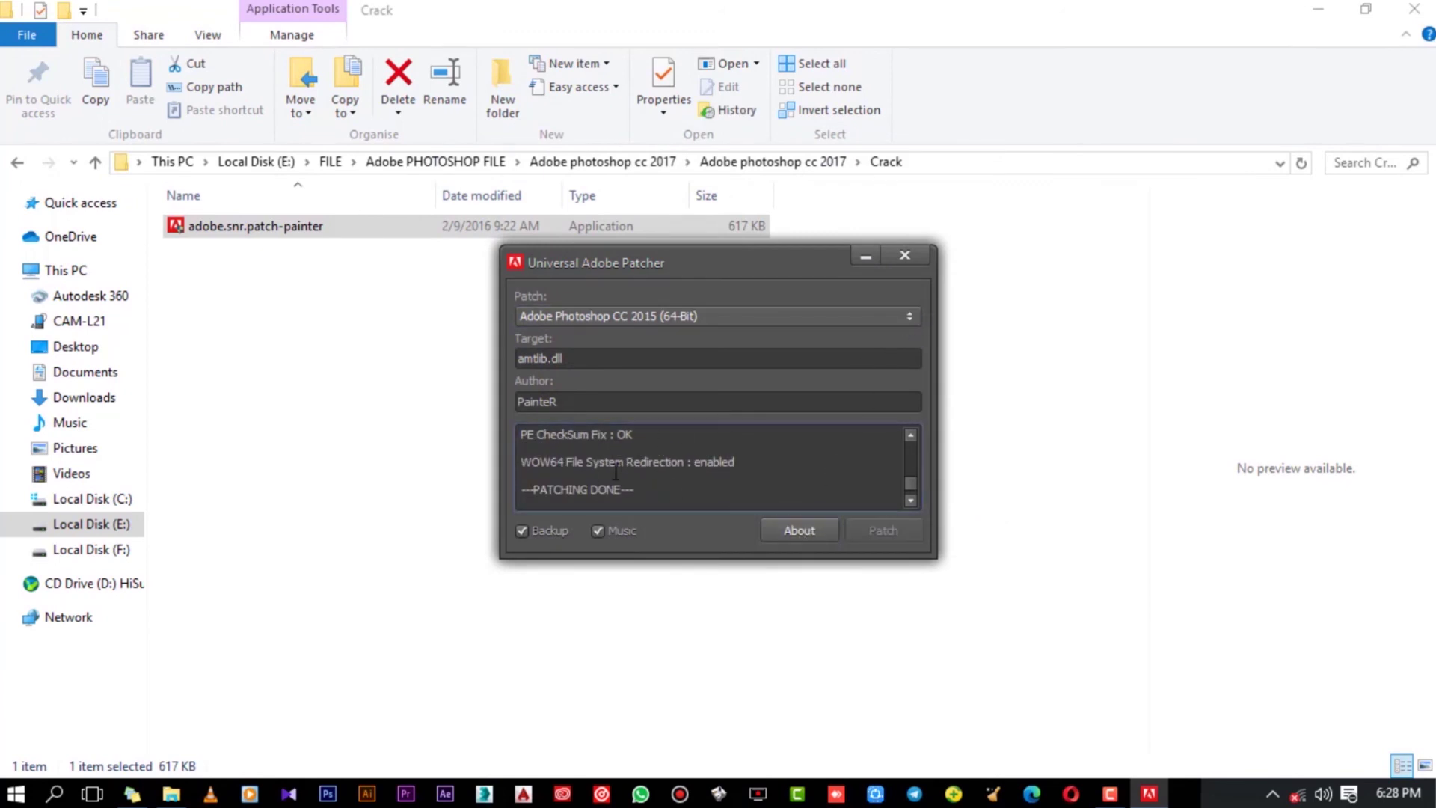
# Close the Universal Adobe Patcher and the Crack folder window.
pyautogui.click(905, 256)
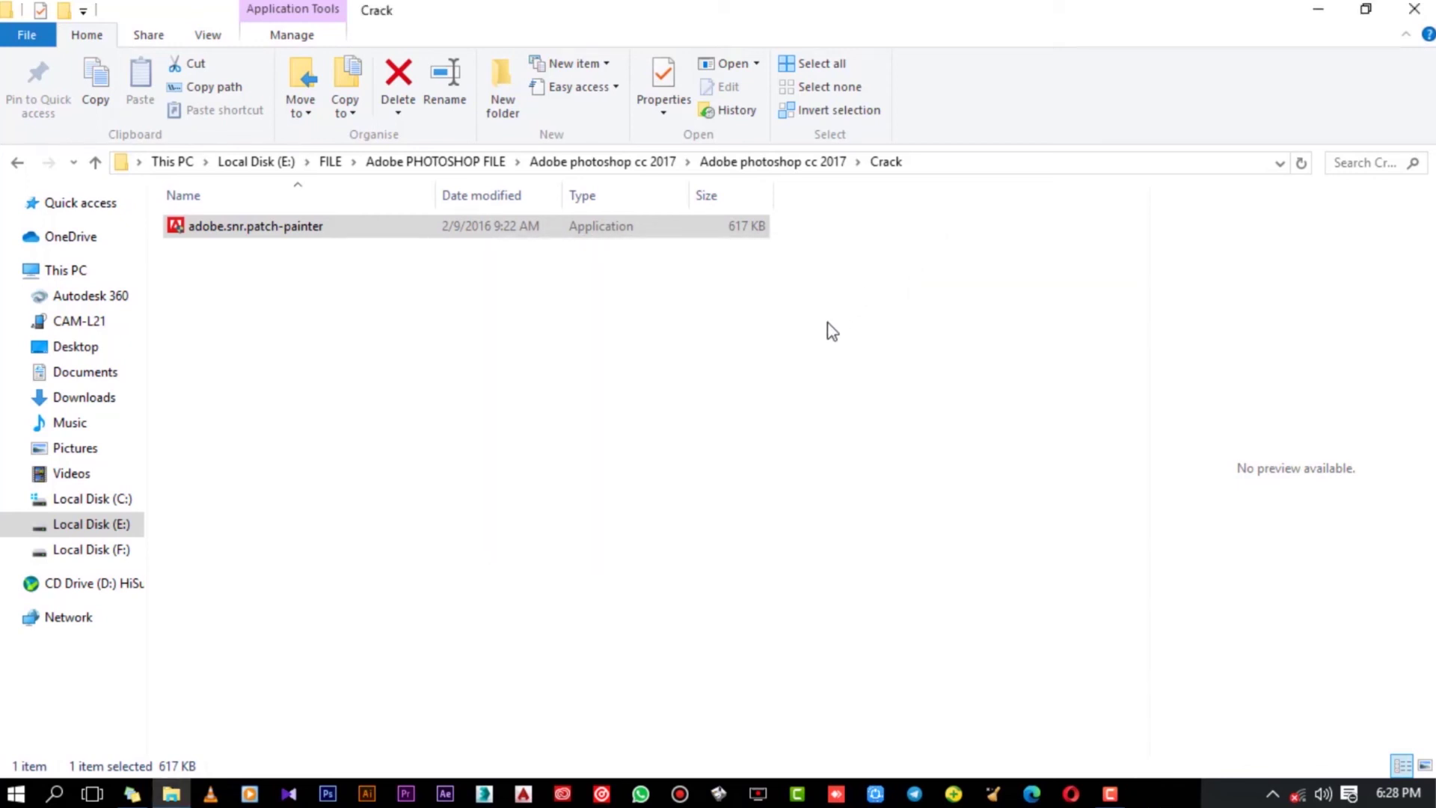
pyautogui.click(1414, 9)
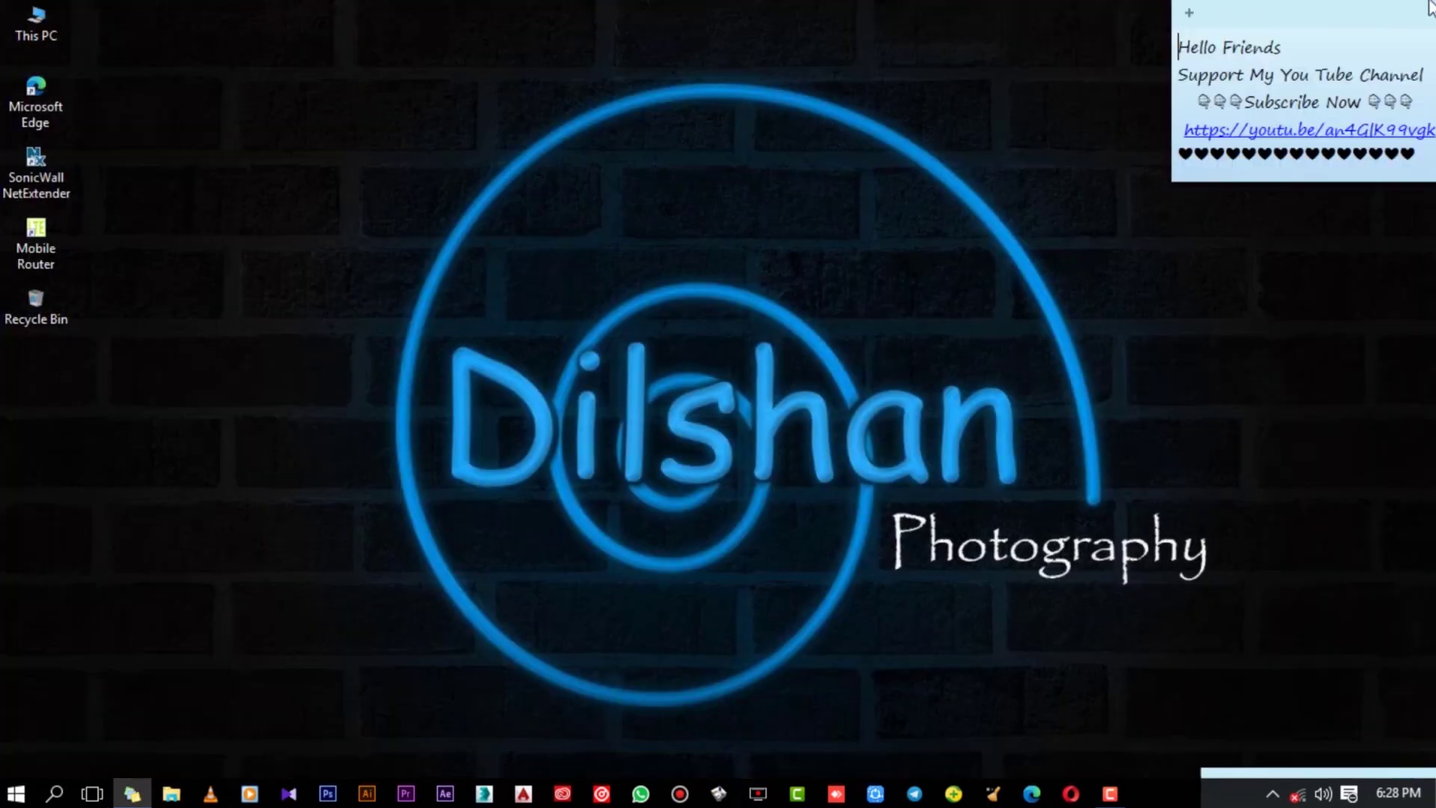
pyautogui.rightClick(602, 290)
# Launch Adobe Photoshop CC 2017 from the recently added programs.
pyautogui.click(16, 795)
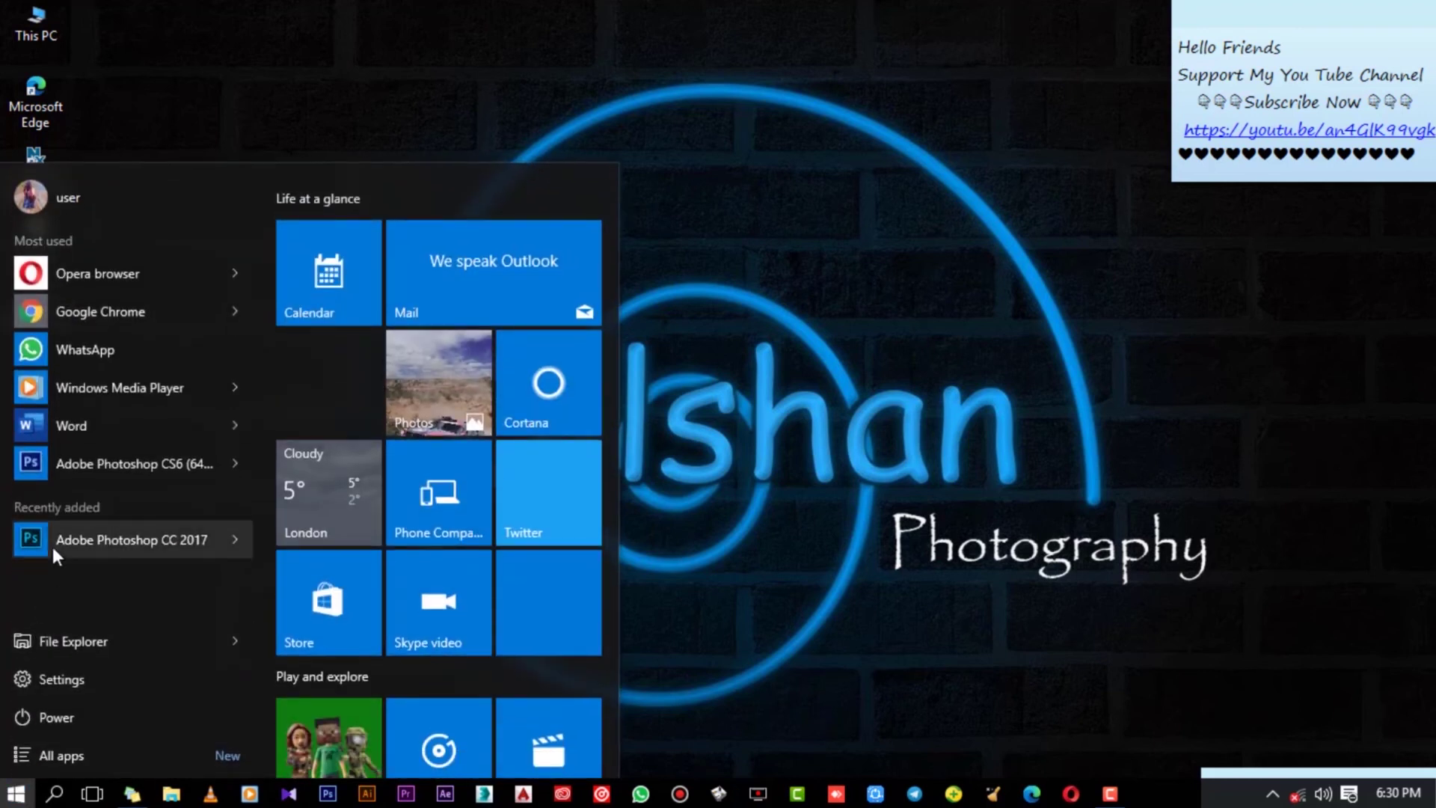
pyautogui.click(111, 540)
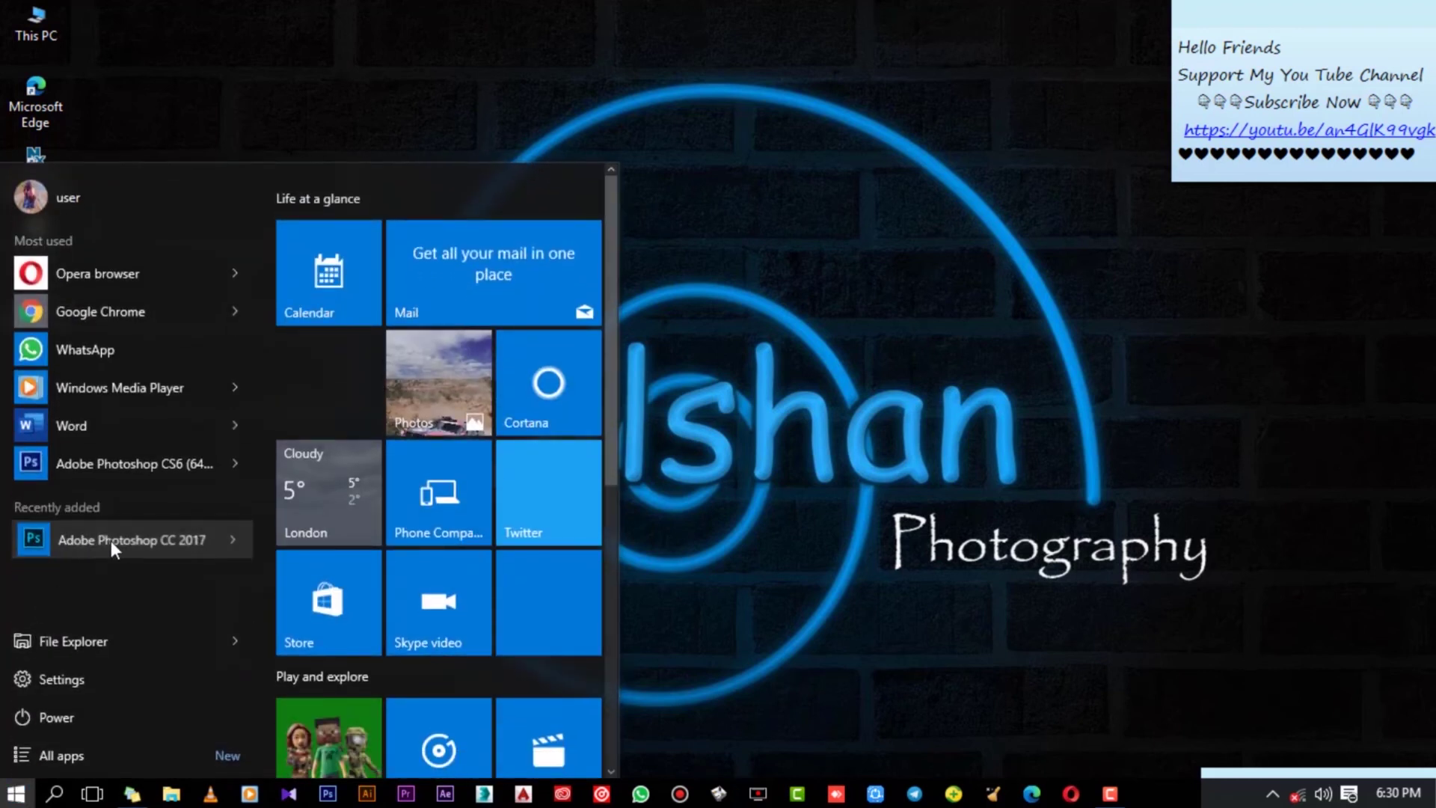